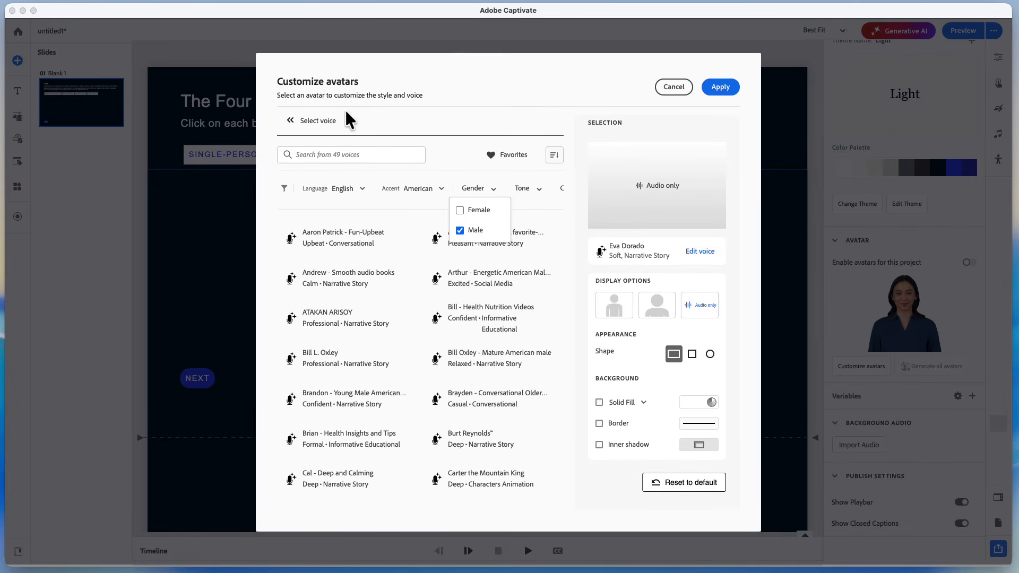
Step: Dismiss the avatar customization and inspect the states of the four spaceflight program buttons one after another
left_click(672, 87)
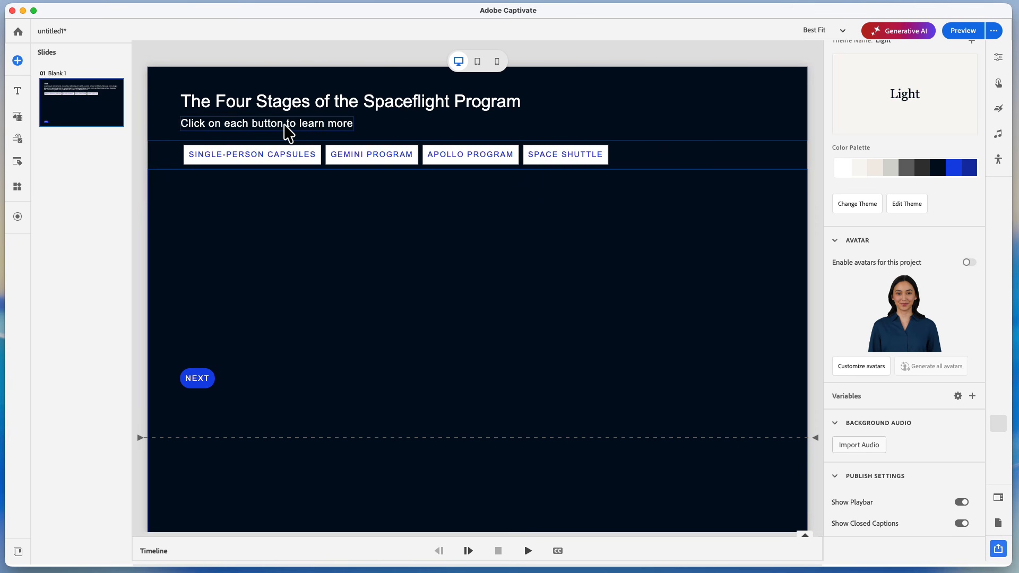
left_click(286, 165)
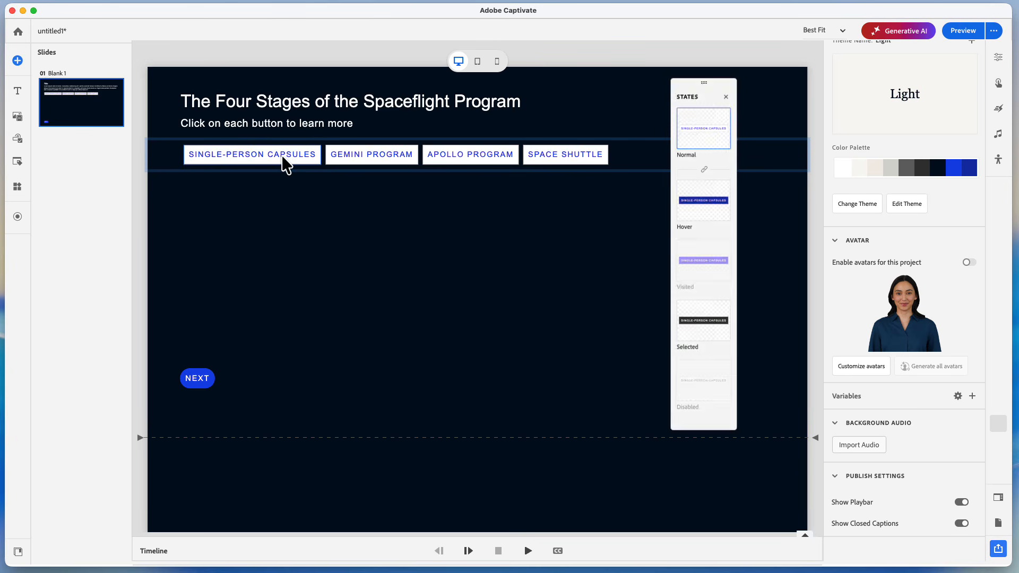
left_click(353, 163)
left_click(452, 163)
left_click(568, 169)
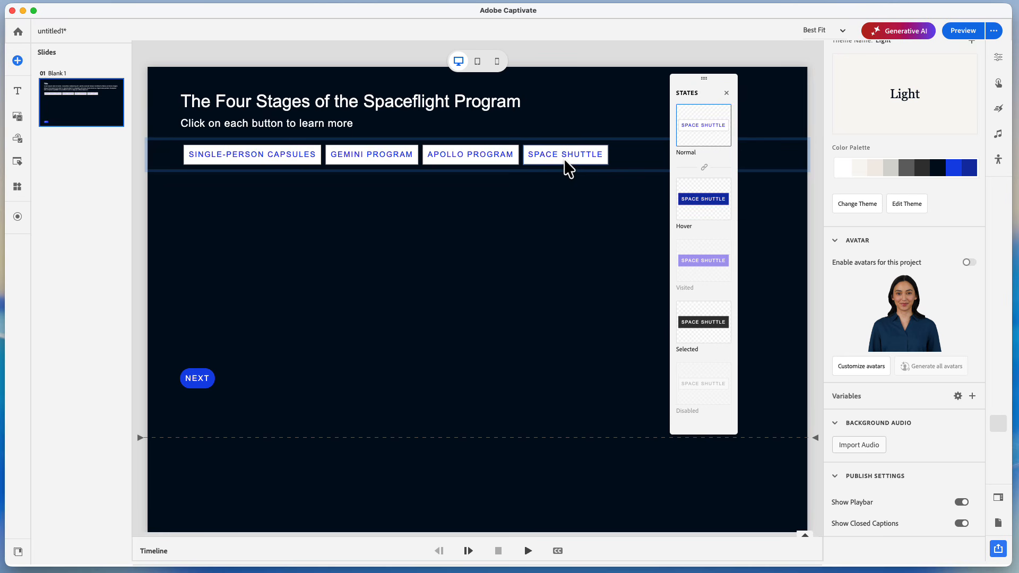
Step: Review the custom states of the text box below the buttons, one per spaceflight program, and return to its default state
left_click(295, 215)
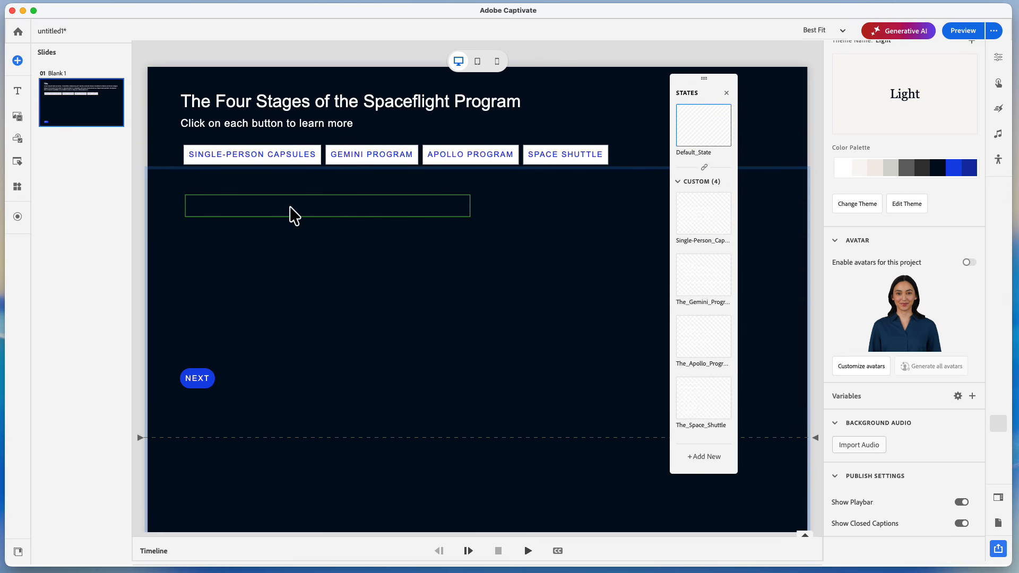
left_click(694, 222)
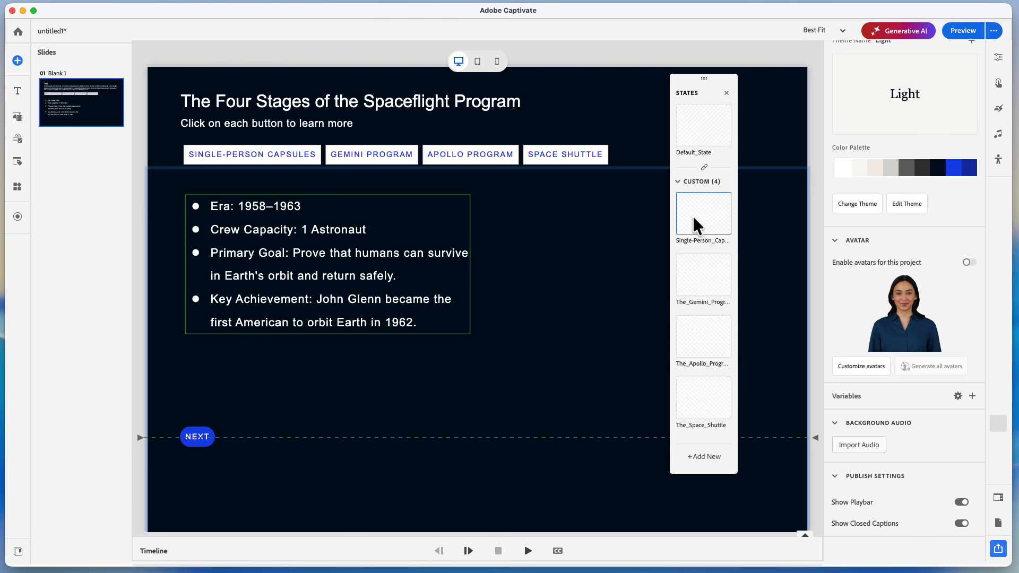
left_click(699, 279)
left_click(701, 341)
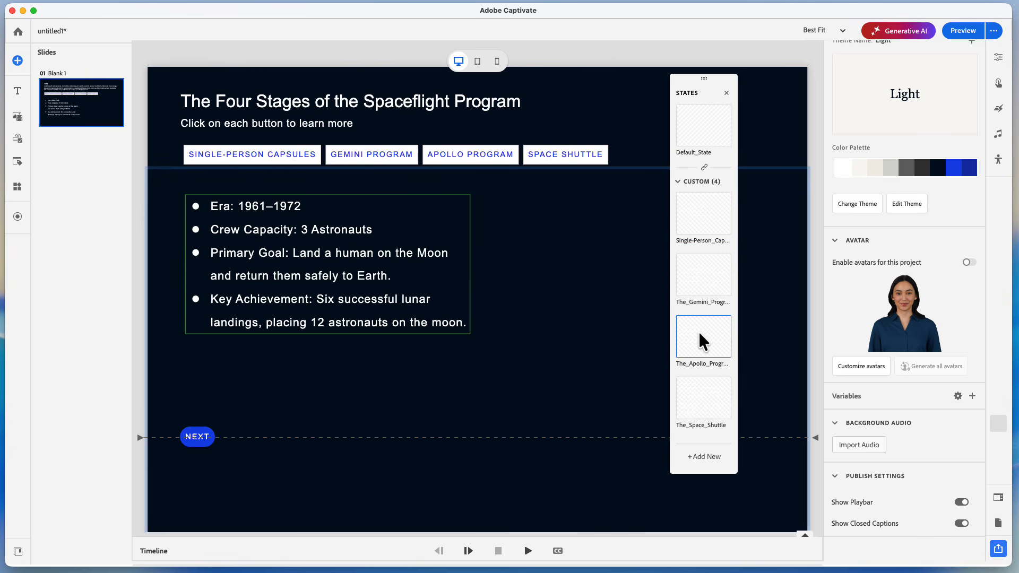
left_click(698, 402)
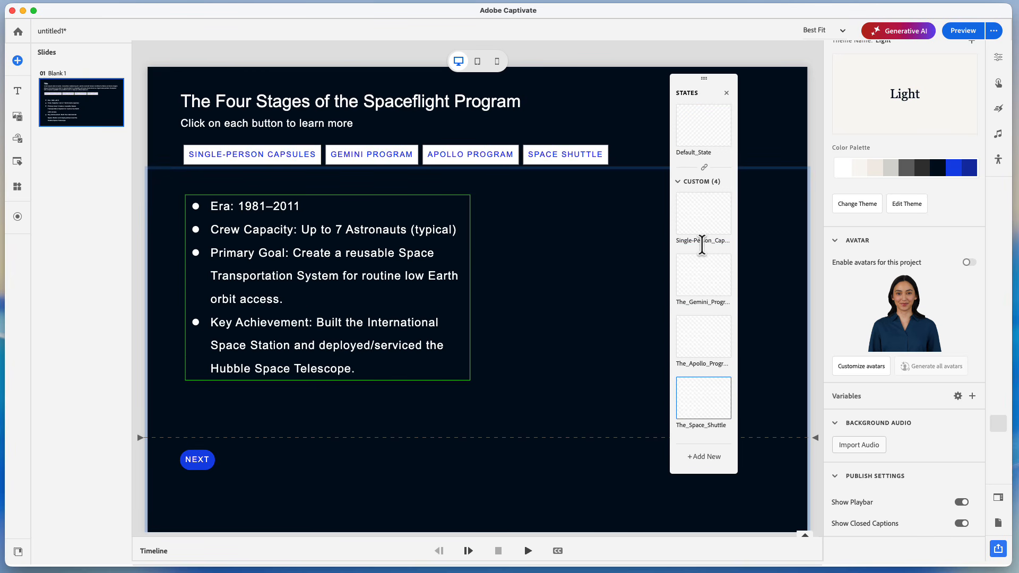
left_click(702, 120)
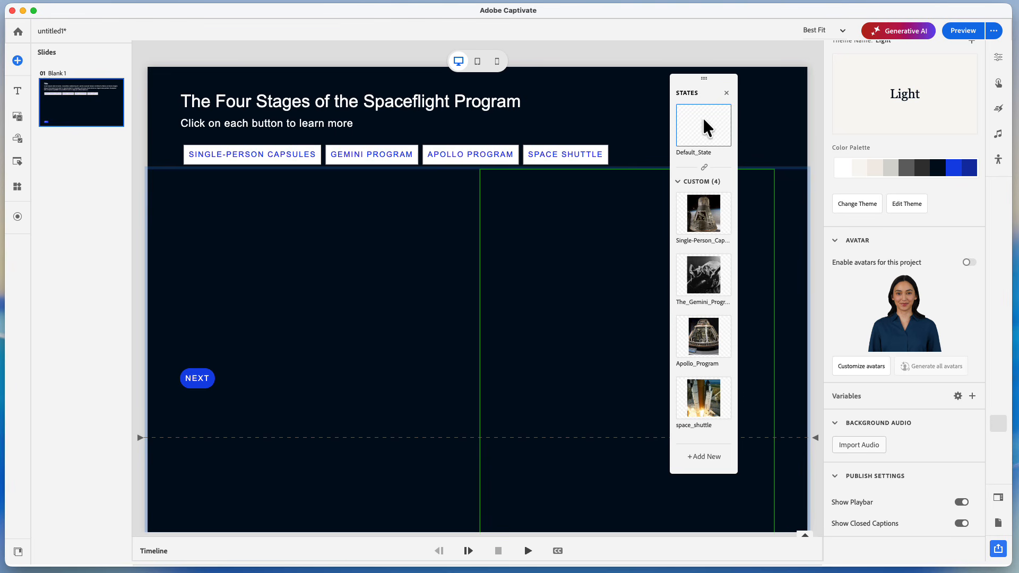
Step: Review the image's custom states for the single-person capsules, Gemini, Apollo and space shuttle programs
left_click(705, 221)
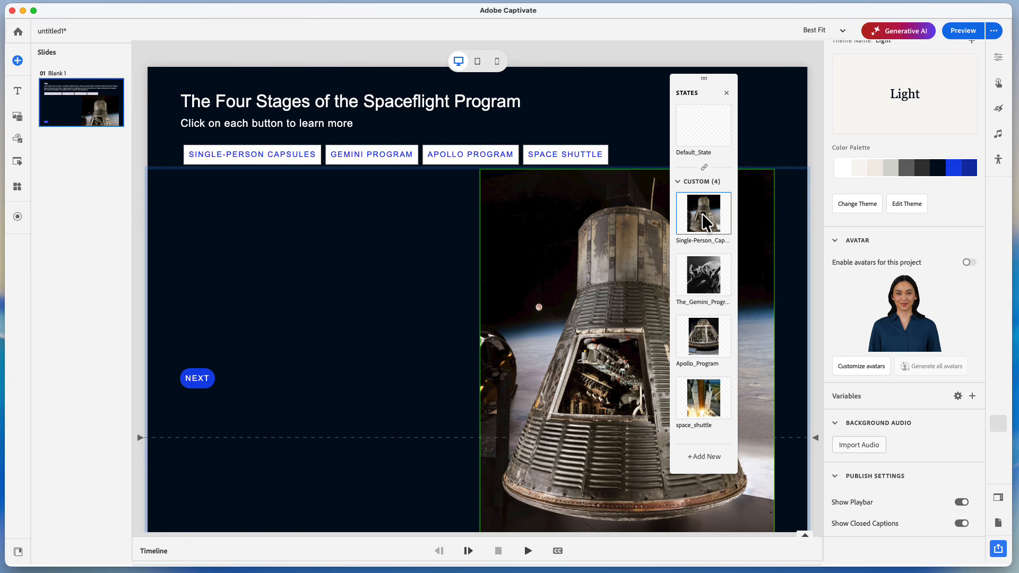
left_click(706, 278)
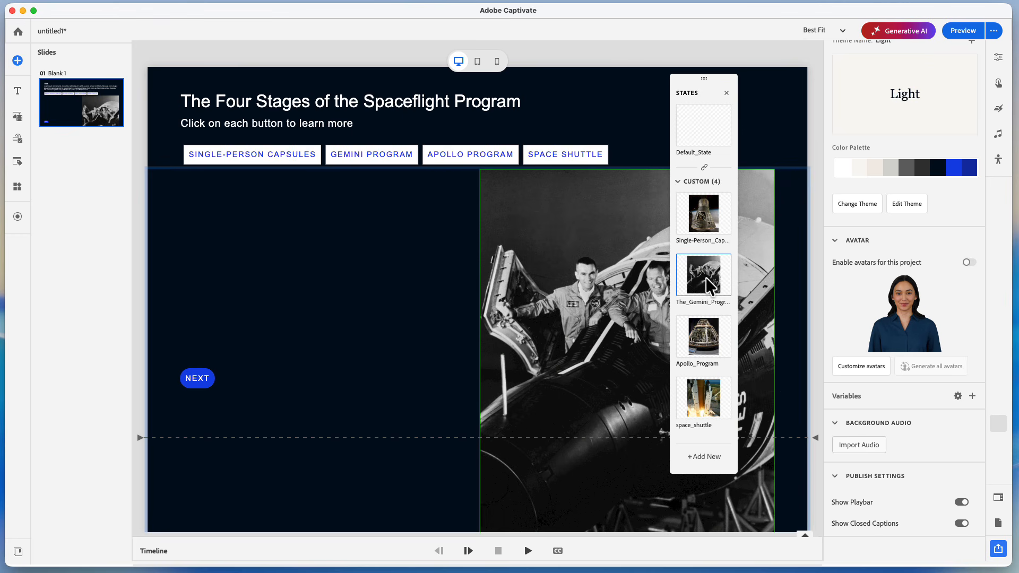
left_click(706, 342)
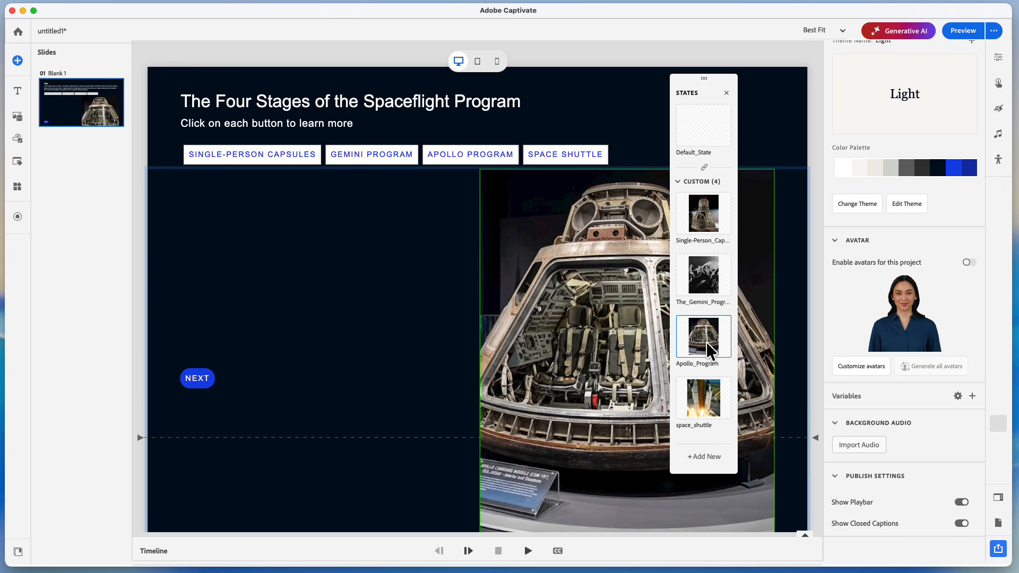
left_click(702, 404)
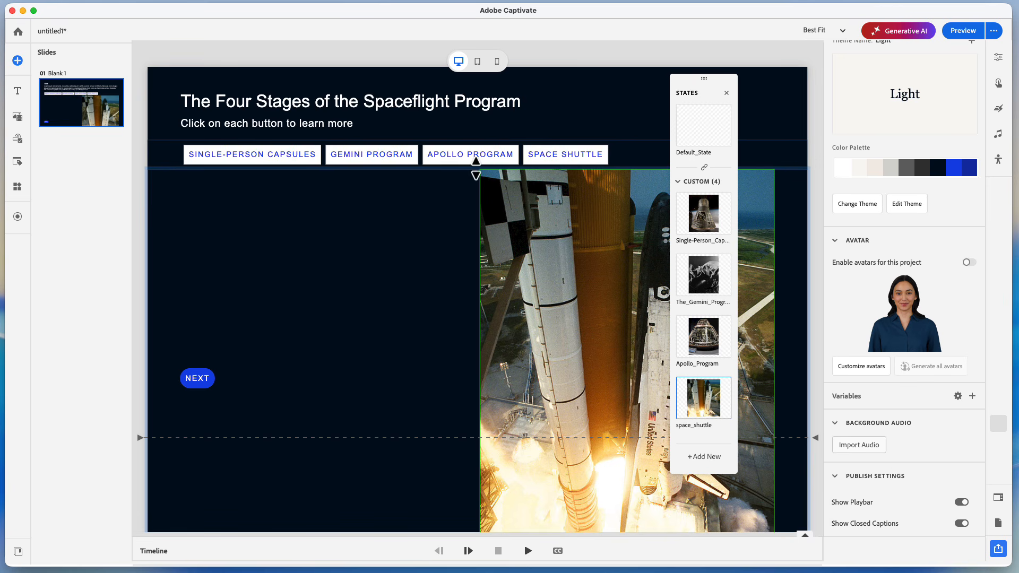
Step: Disable the NEXT button during publish
left_click(201, 381)
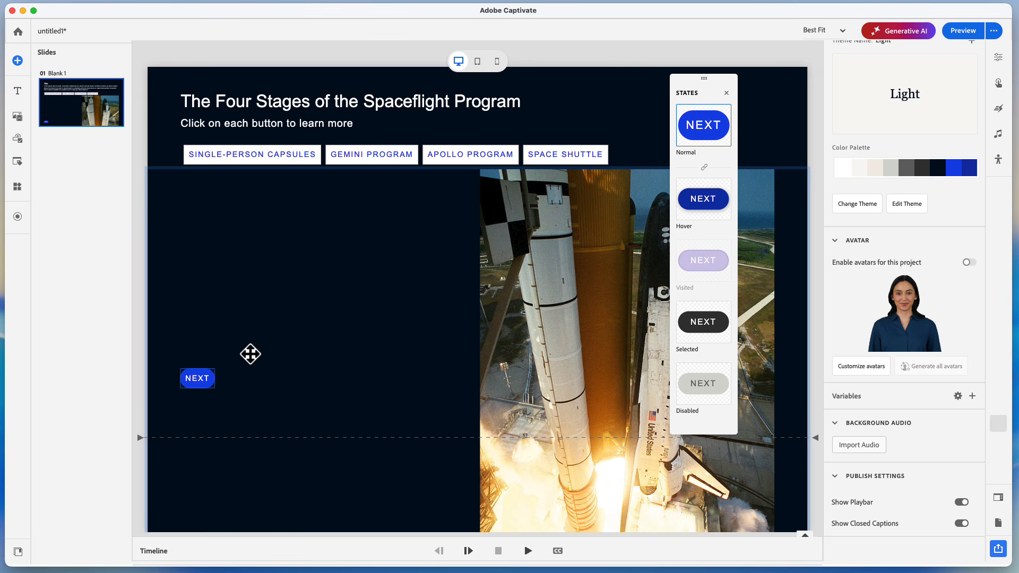
right_click(203, 380)
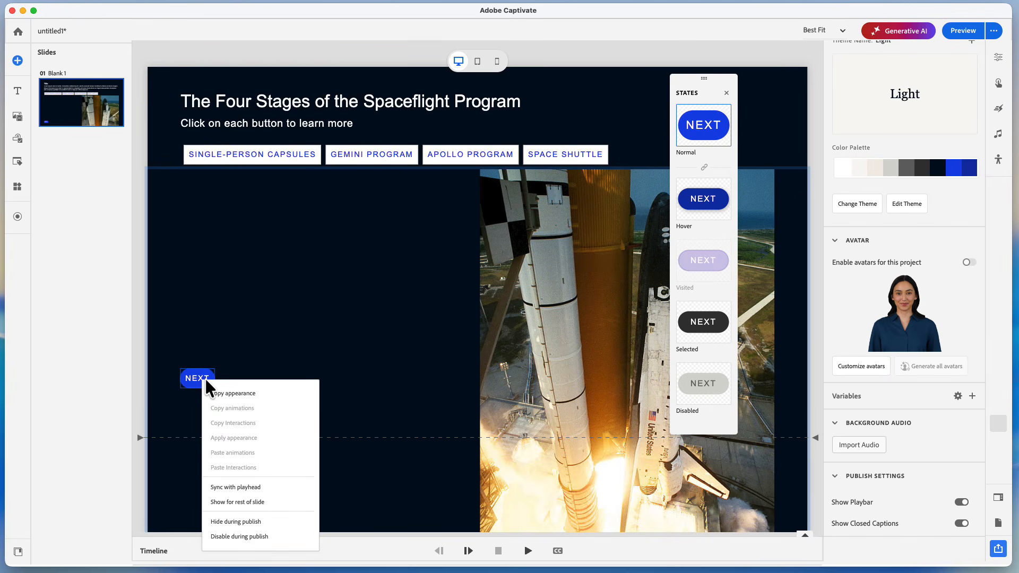
left_click(261, 535)
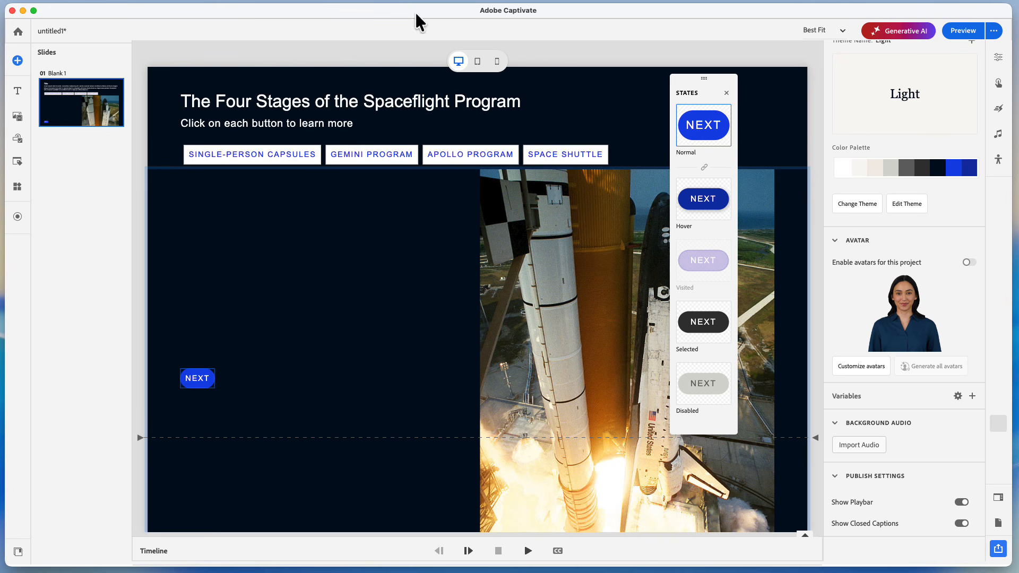
Step: Add a blank slide after the first slide and return to the first slide
left_click(18, 60)
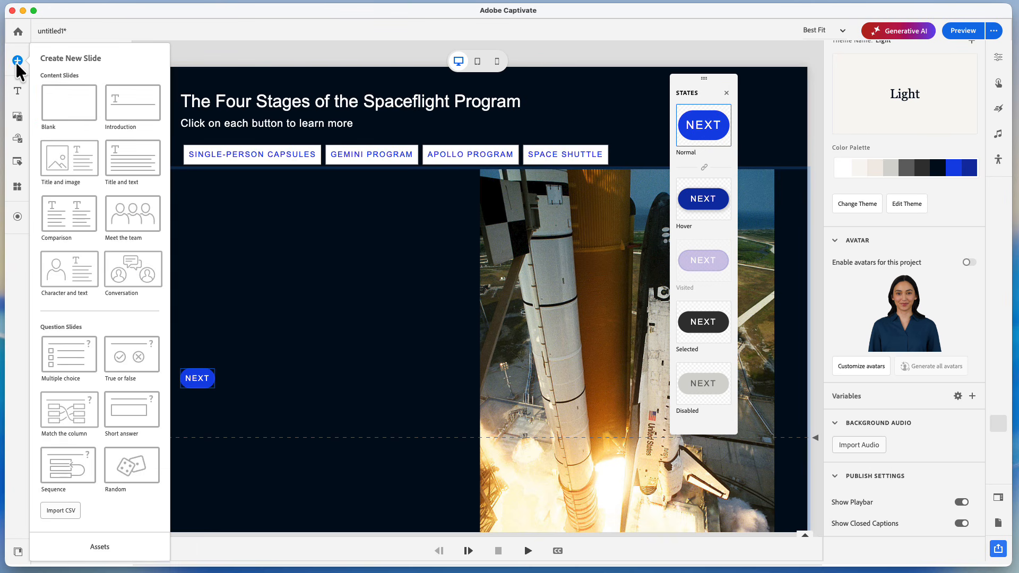
double_click(45, 106)
left_click(92, 96)
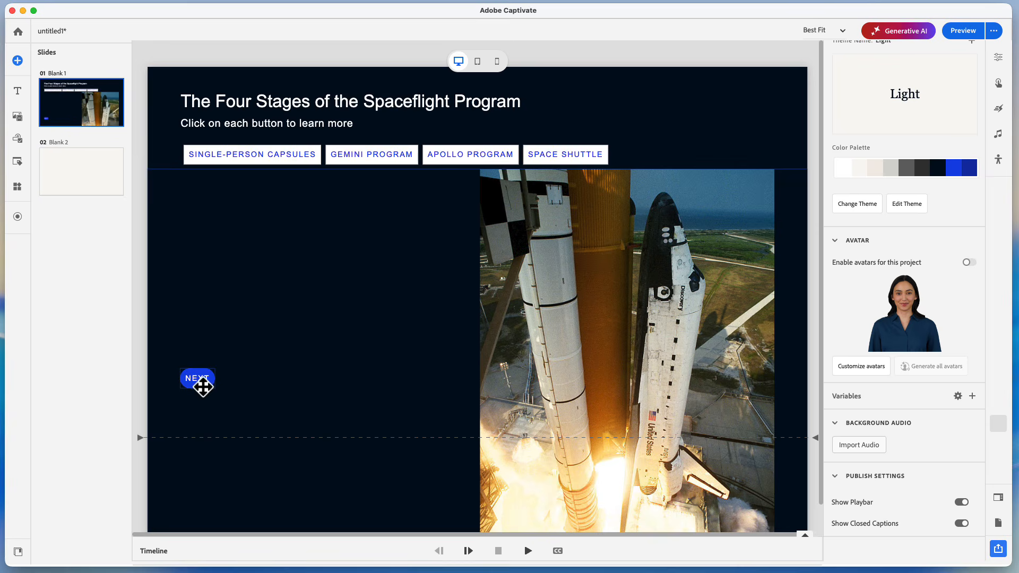
Step: Give the NEXT button a Click/Tap interaction that goes to the next slide, Blank 2
left_click(201, 382)
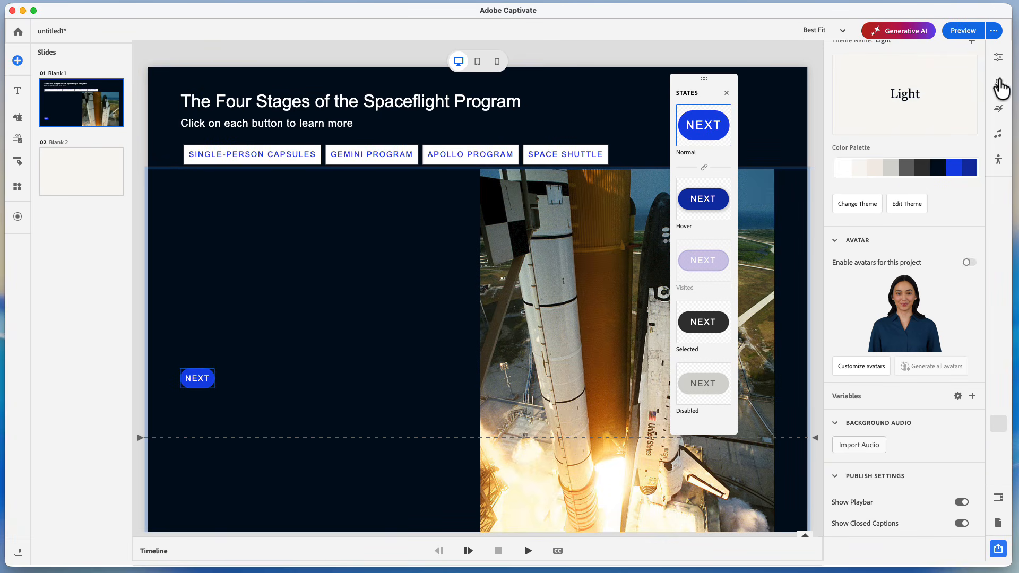
left_click(998, 84)
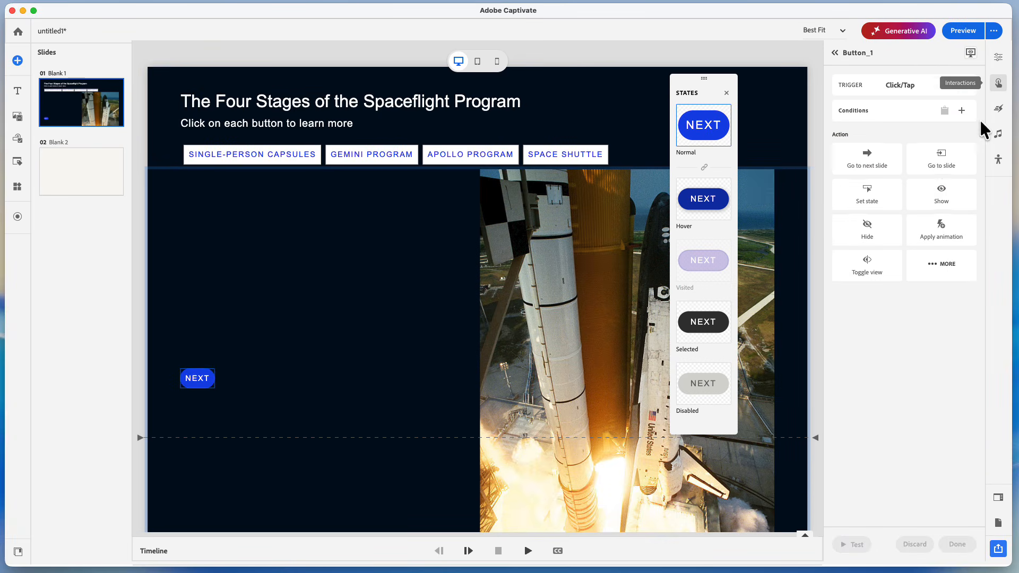
left_click(865, 162)
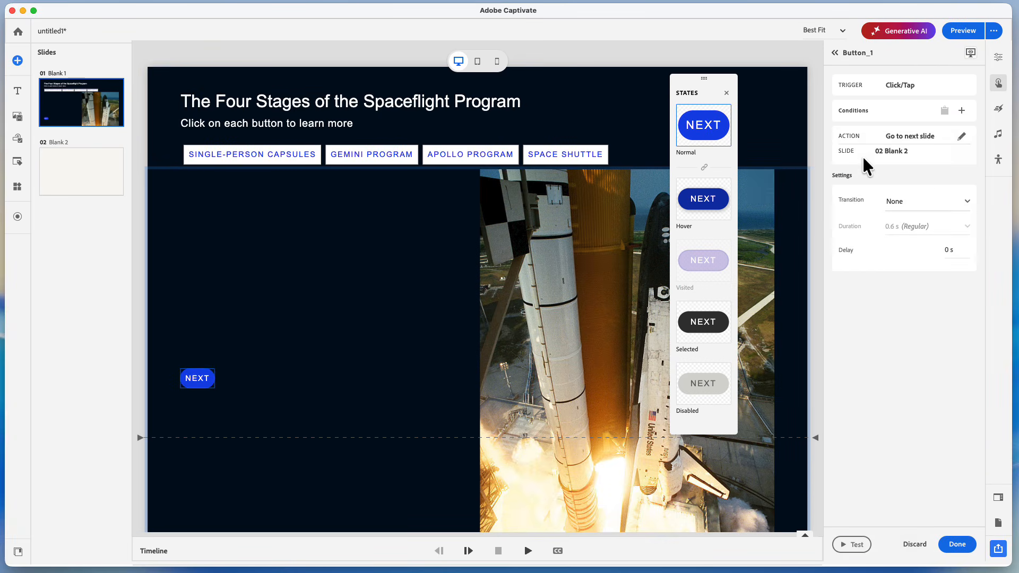
left_click(951, 545)
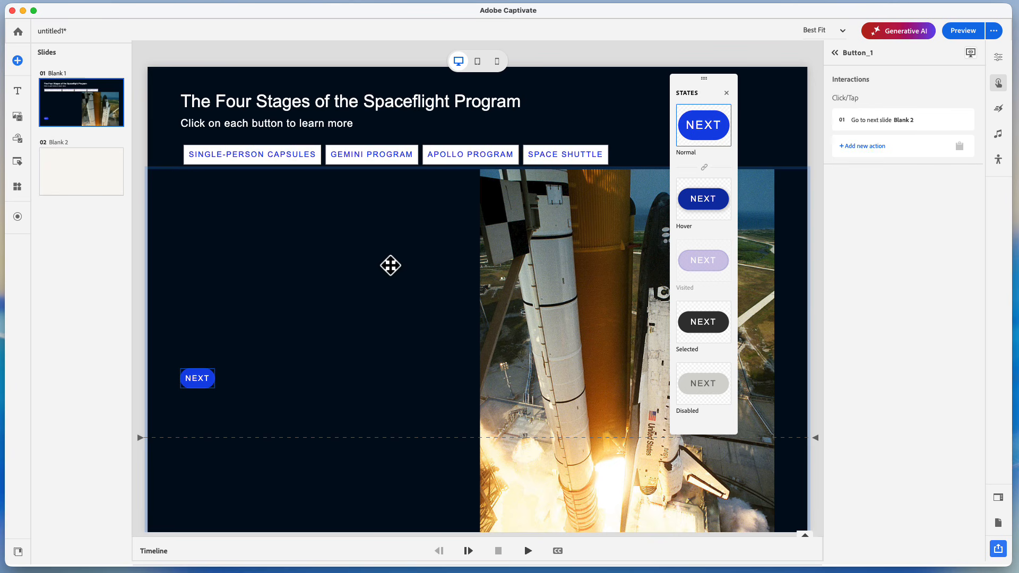
Step: Customize the project's avatars by choosing the bearded man in the dark suit and tie
left_click(997, 525)
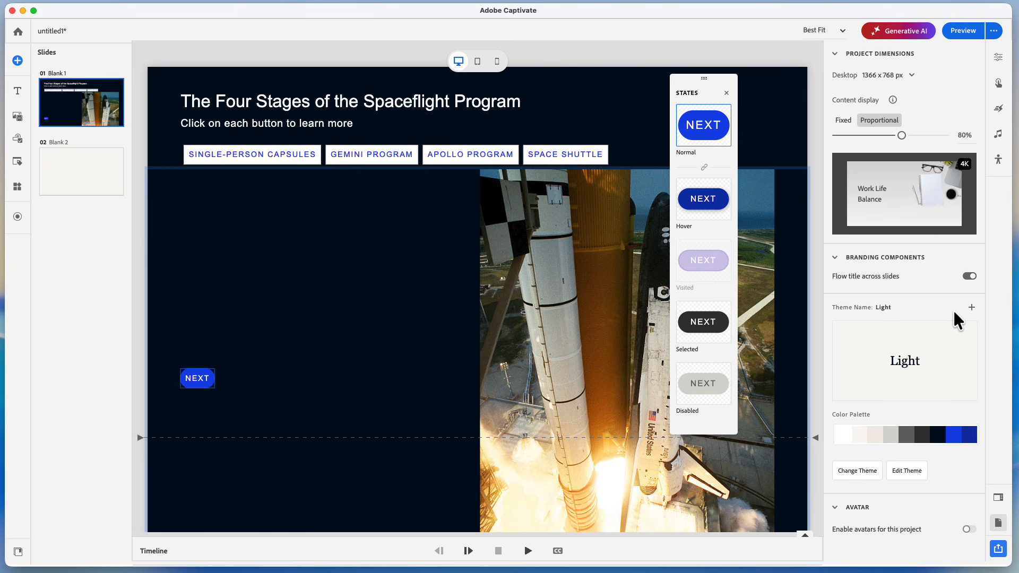
scroll(865, 531, "down", 5)
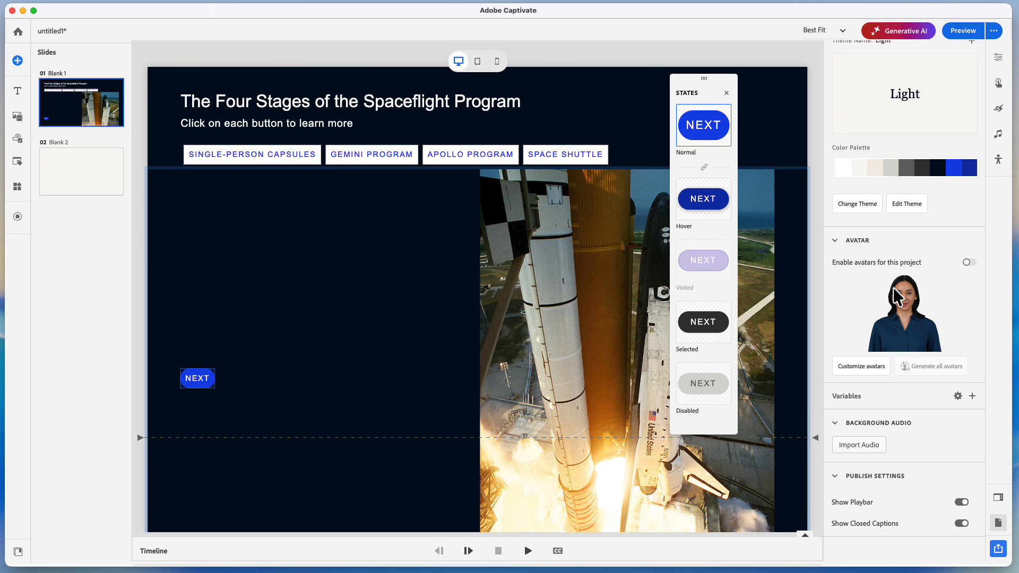
left_click(860, 366)
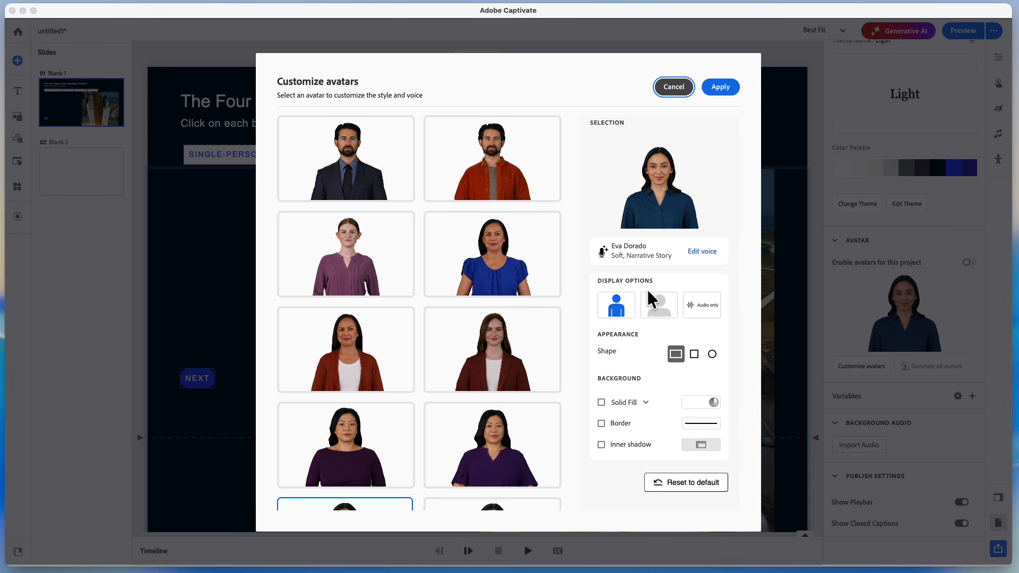
left_click(356, 175)
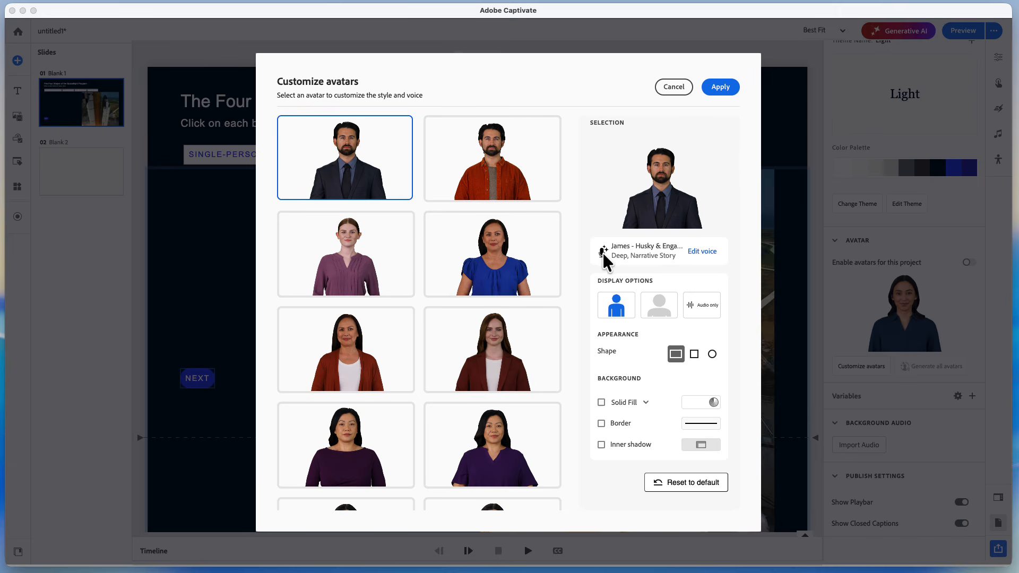
Step: Search the avatar voices for "james" and play the James - Husky & Engaging voice sample
left_click(701, 254)
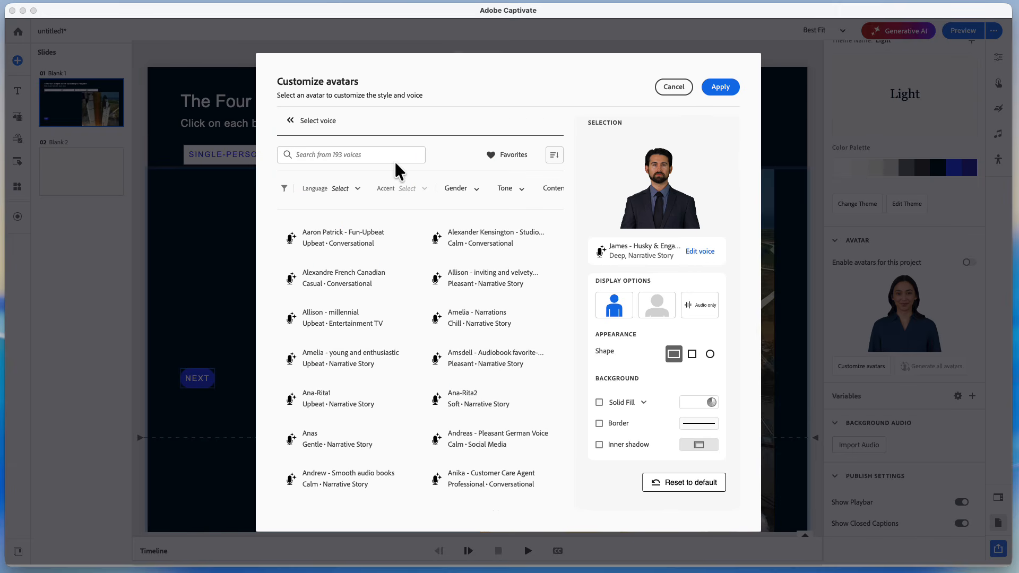
left_click(377, 161)
type("james")
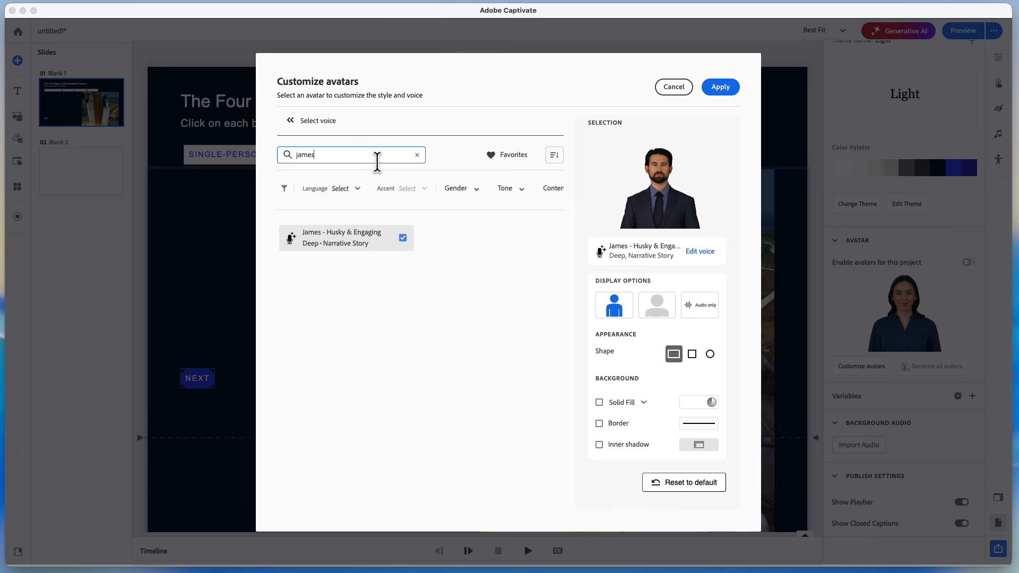
left_click(291, 237)
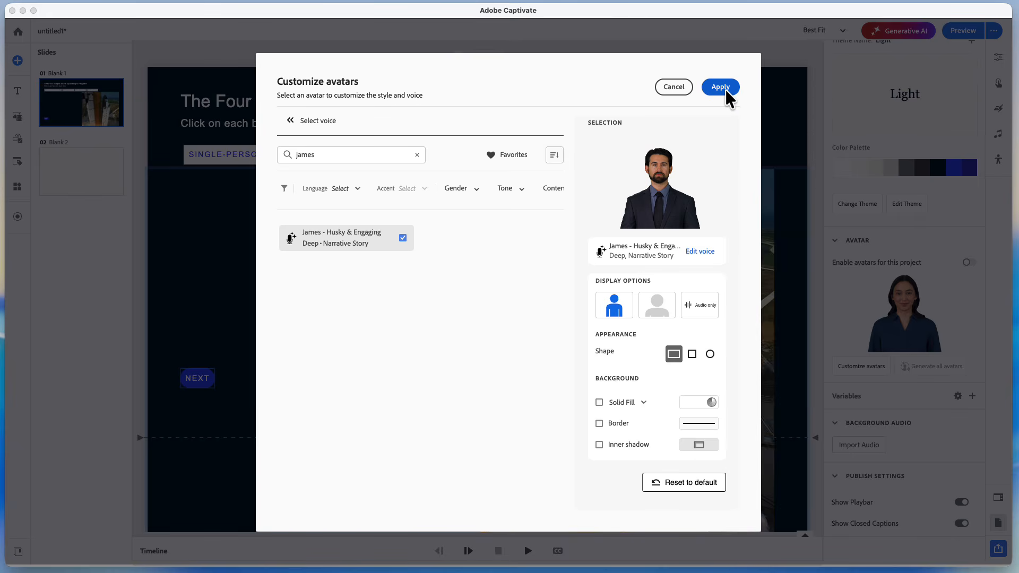
Step: Give the avatar a circular shape with a dark grey solid background and apply the customization
left_click(710, 354)
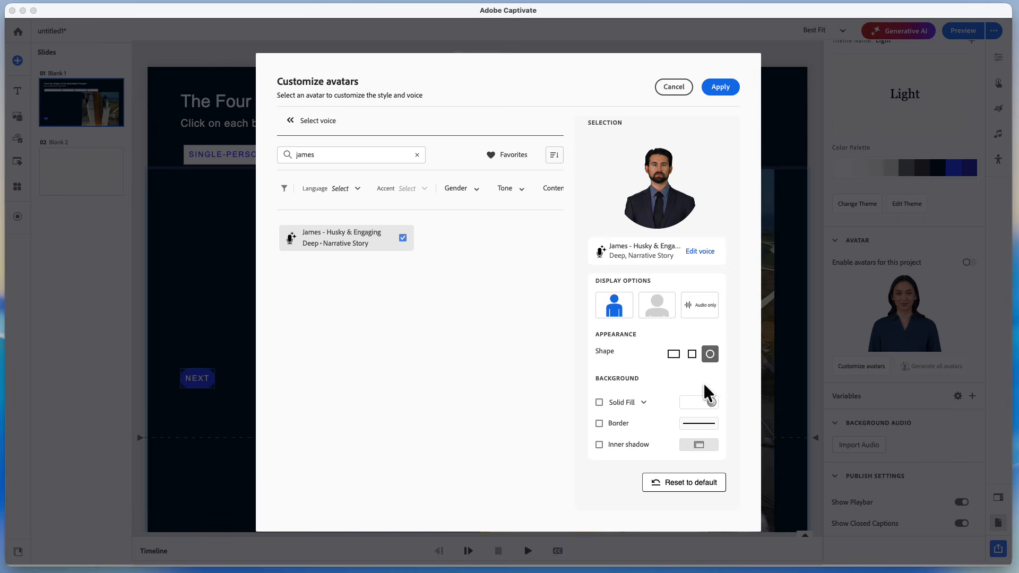
left_click(695, 403)
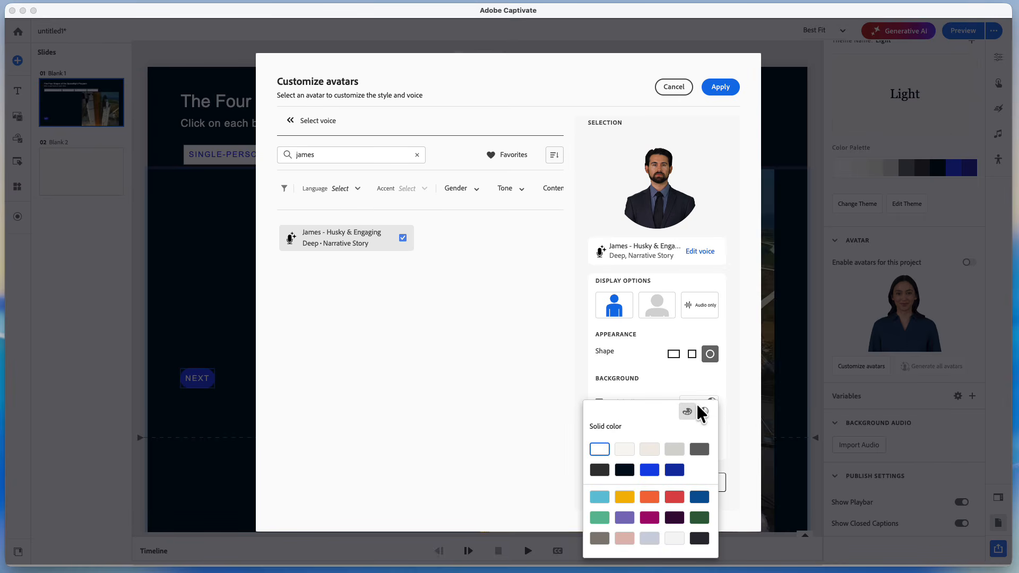
left_click(698, 448)
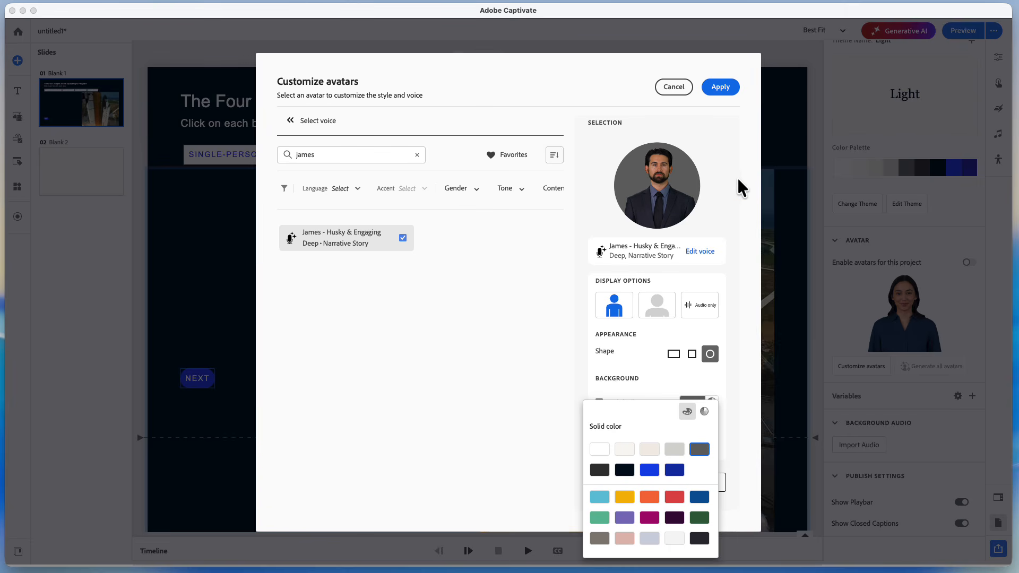
left_click(723, 91)
left_click(721, 88)
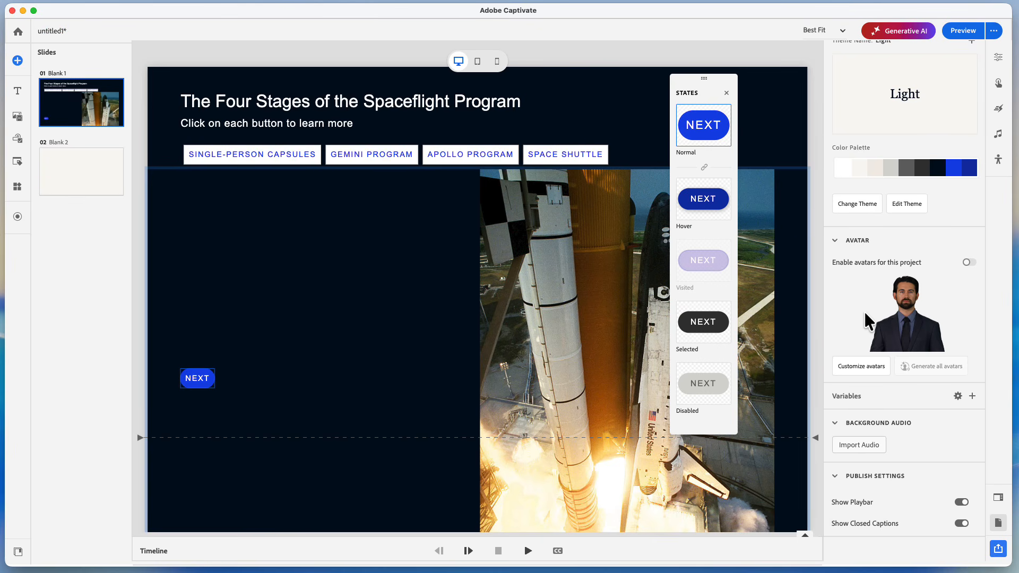
Step: Enable avatars for the project and move the avatar on slide Blank 1 directly below the SINGLE-PERSON CAPSULES button
left_click(1000, 60)
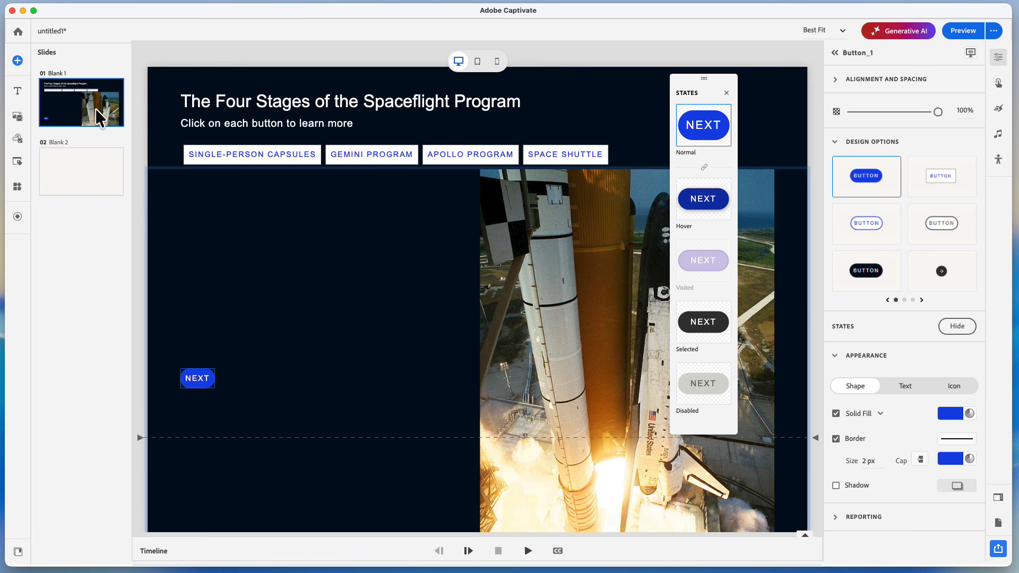
left_click(81, 118)
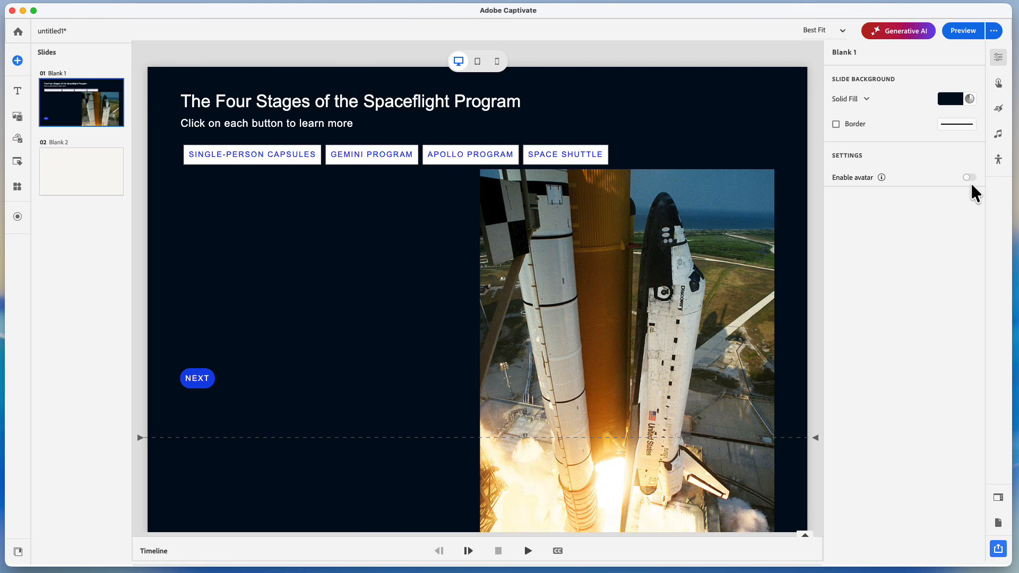
left_click(998, 524)
scroll(979, 426, "down", 10)
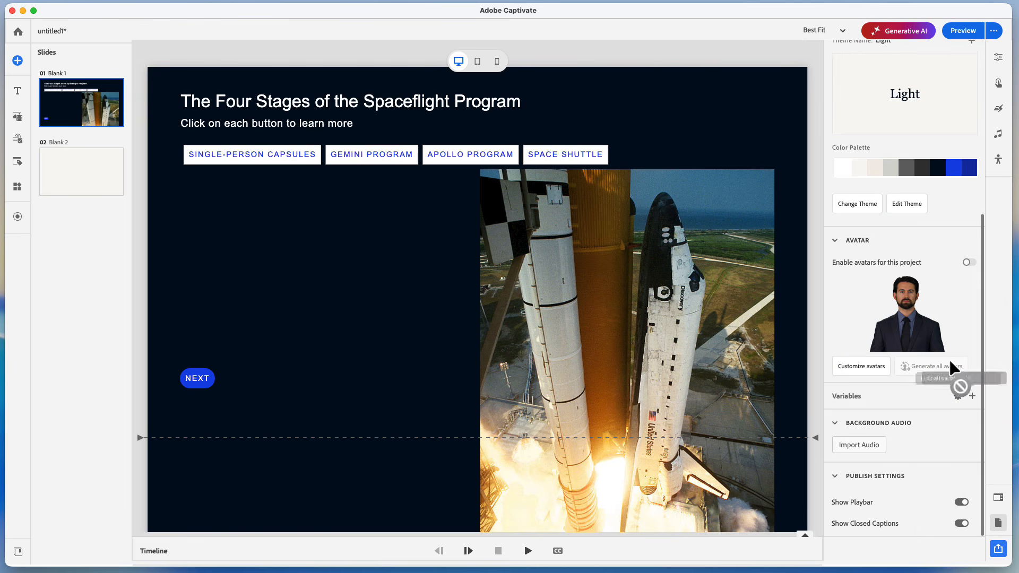
left_click(969, 262)
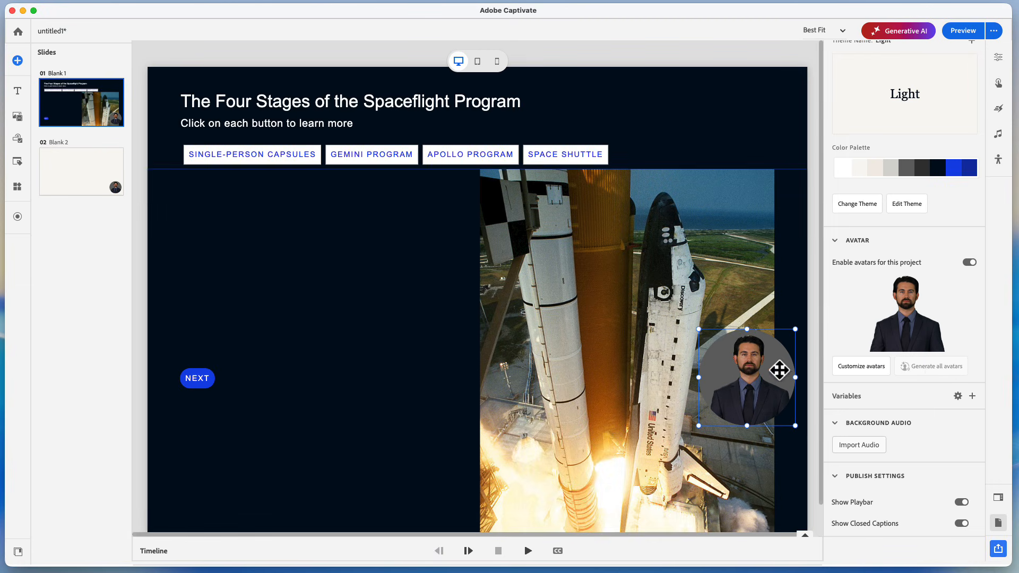
left_click_drag(764, 382, 245, 231)
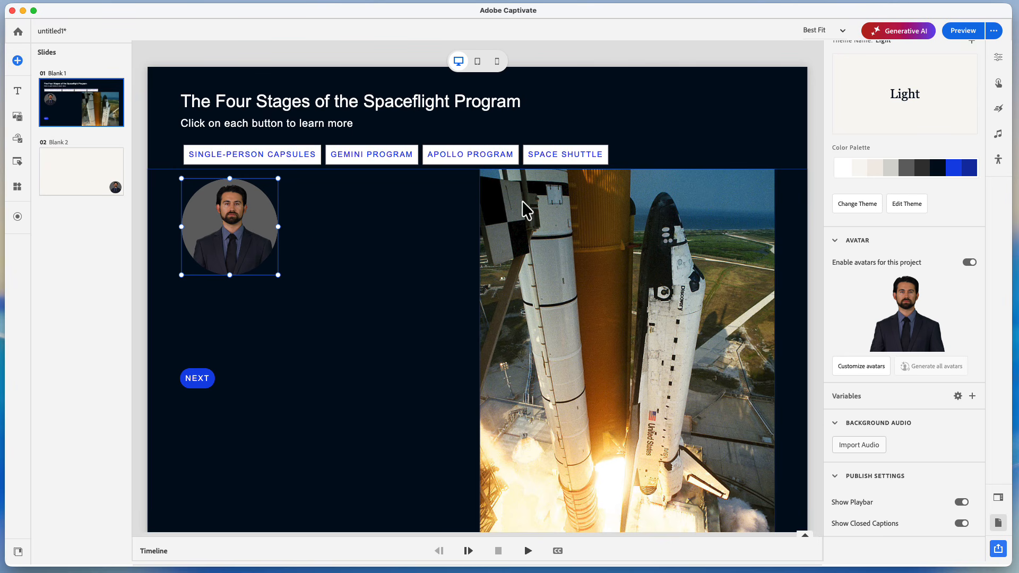
Step: Add a Slide Enter avatar transcript: "This slide represents the four stages of the spaceflight program in the United States. Click on each button to learn more."
left_click(998, 57)
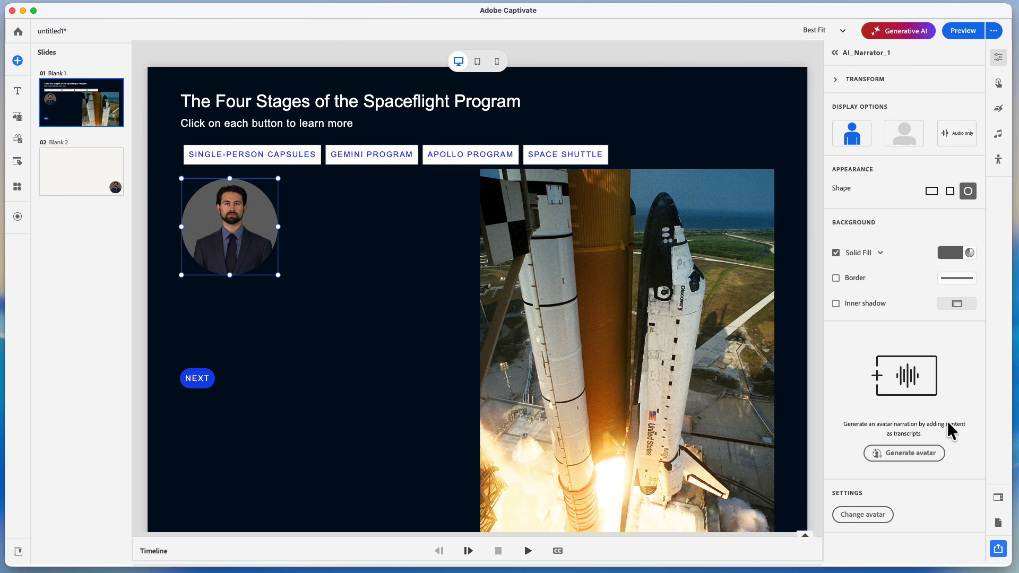
left_click(926, 454)
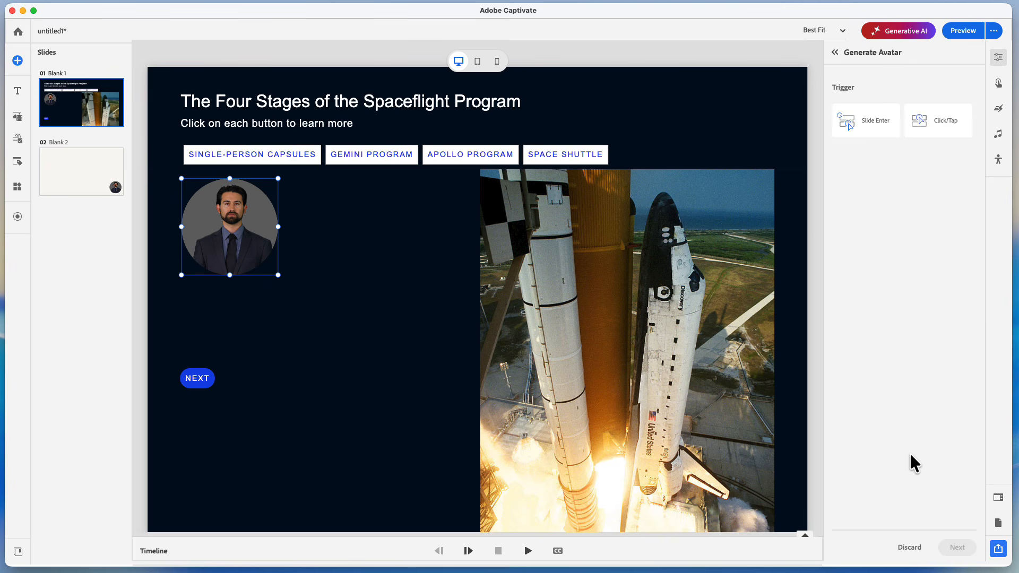
left_click(880, 130)
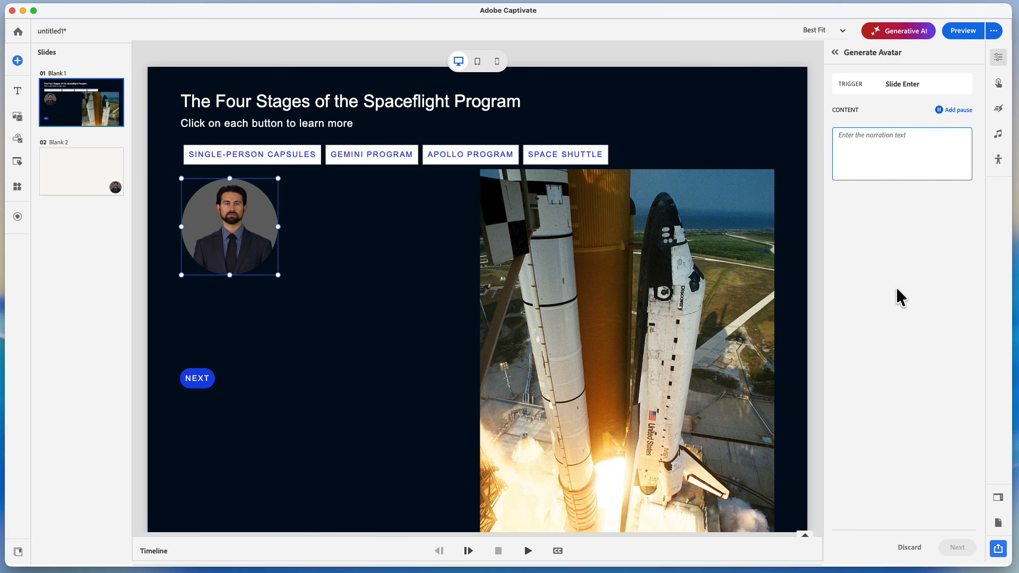
type("Thi")
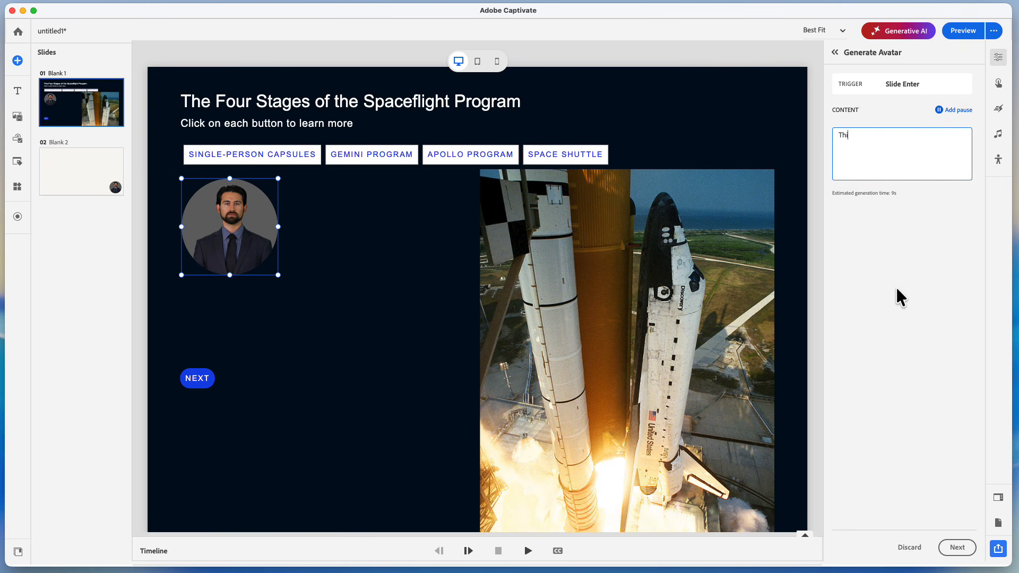
type("s slide represents the four stages of the space")
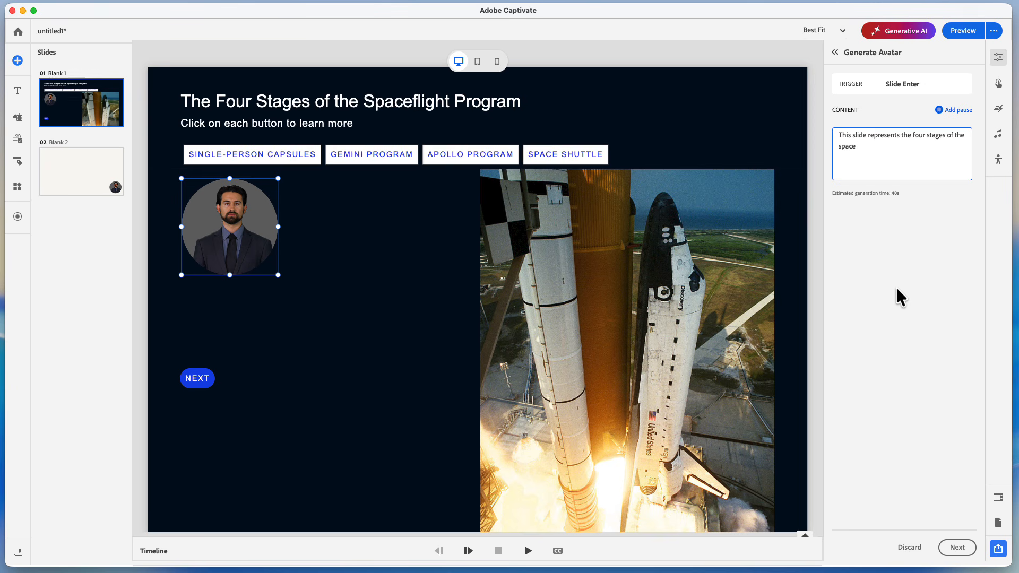
type("flight program in the United States. Click on each butto")
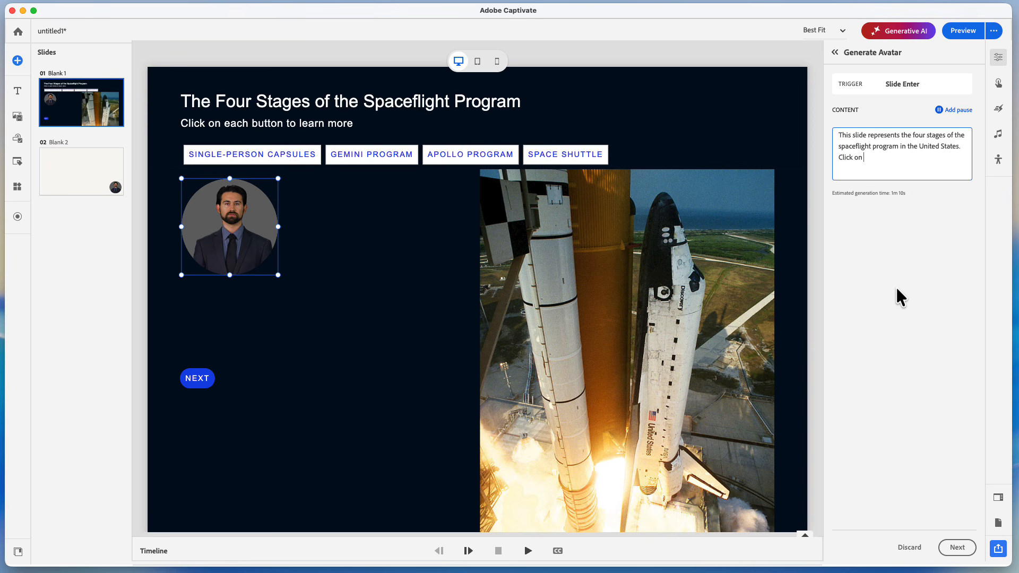
type("n to learn more.")
left_click(959, 551)
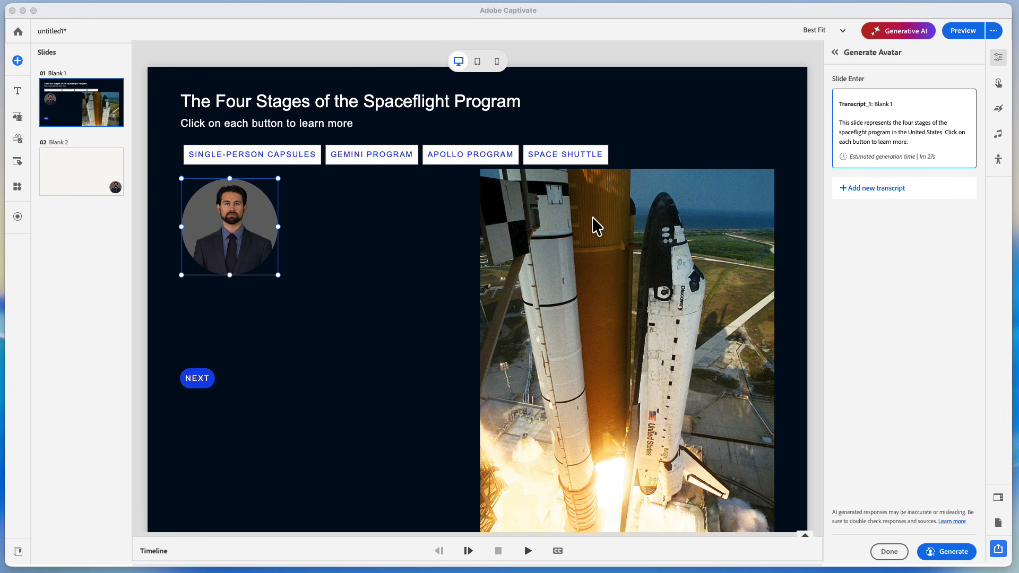
Step: Add a Click/Tap avatar transcript for the SINGLE-PERSON CAPSULES button with the copied Project Mercury narration, and start another new transcript
left_click(845, 192)
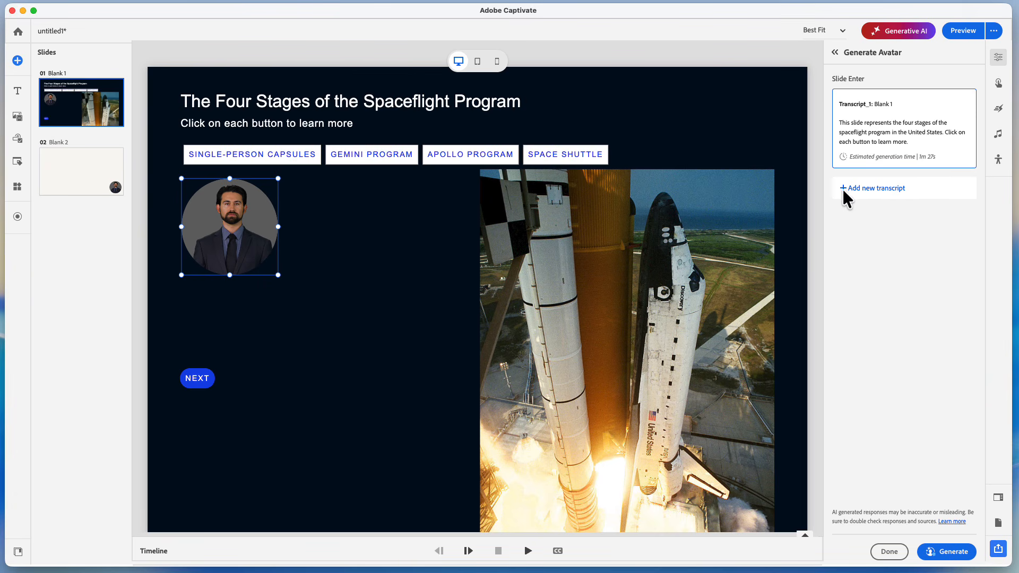
left_click(845, 192)
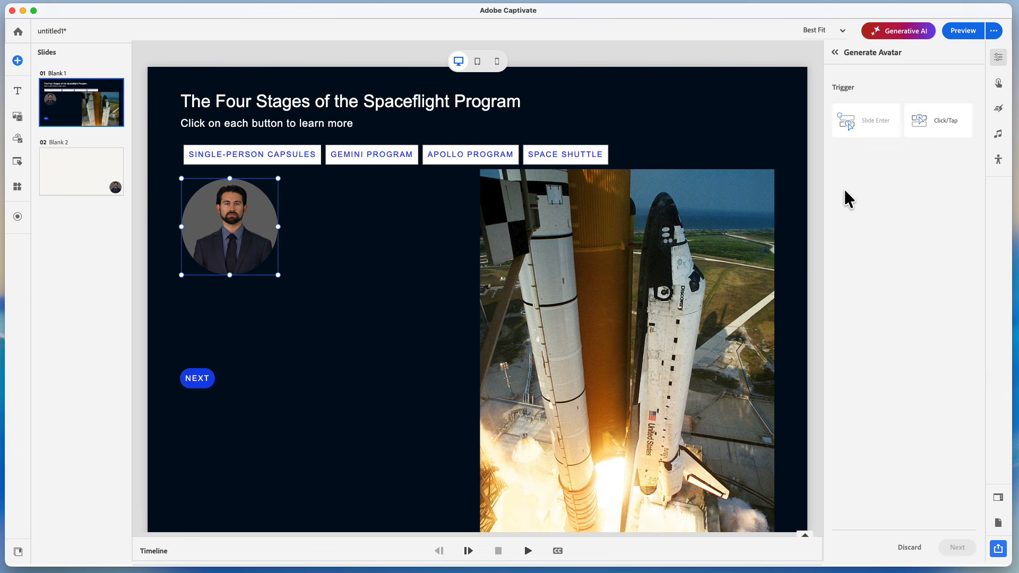
mouse_move(880, 117)
left_mouse_down()
mouse_move(883, 127)
mouse_move(884, 98)
left_mouse_up()
left_click(947, 123)
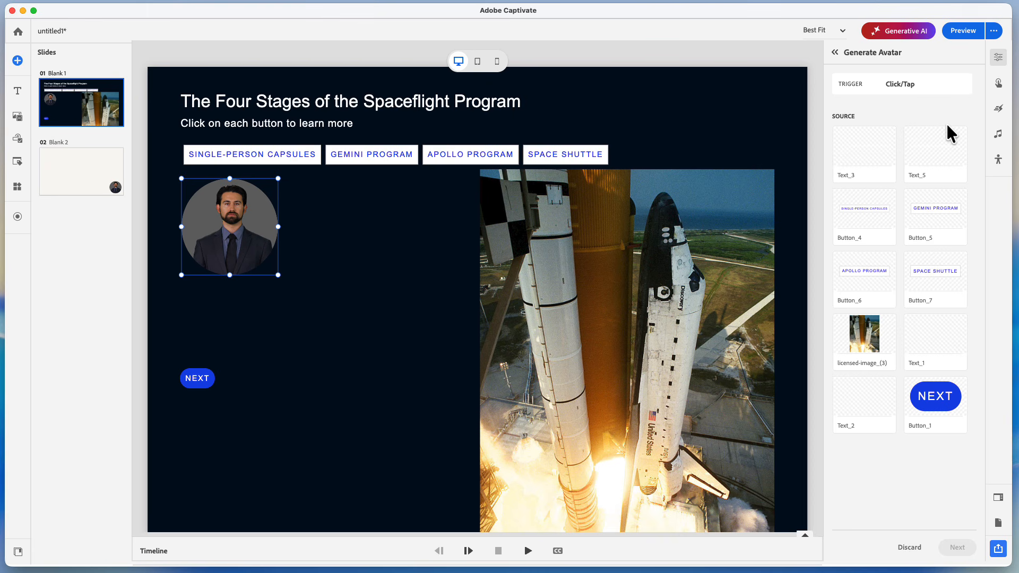
left_click(862, 224)
left_click(860, 172)
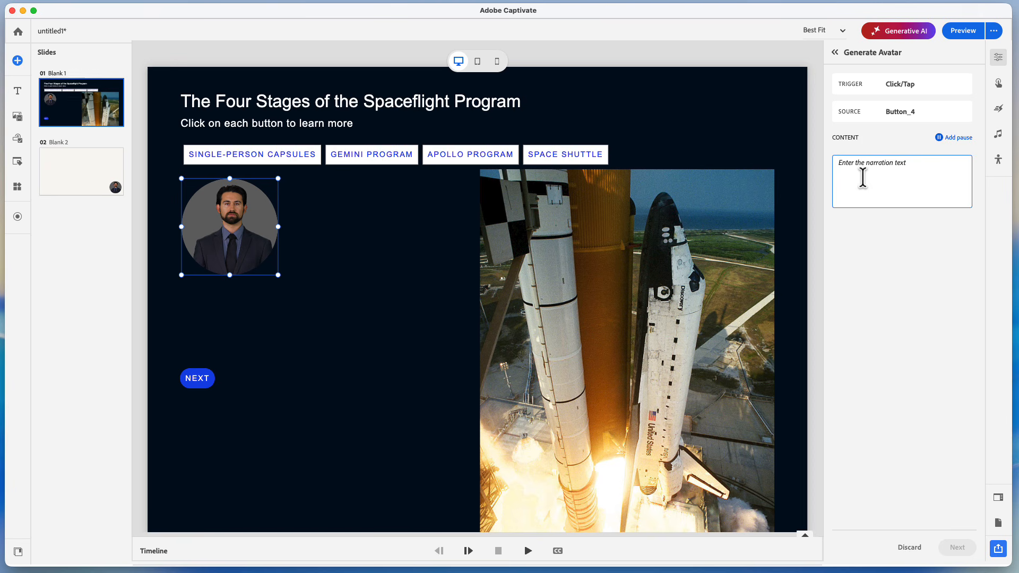
key("super+v")
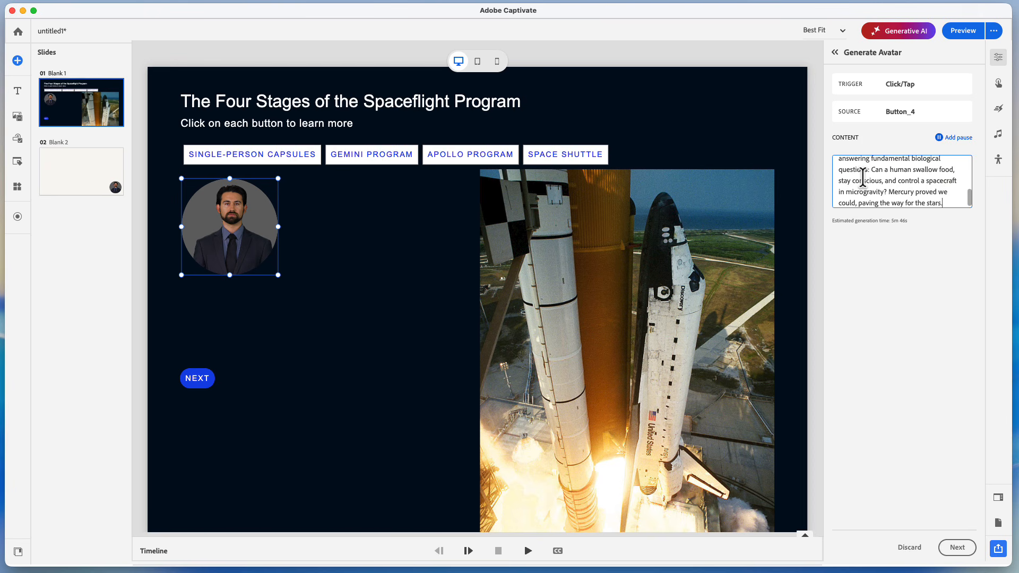
left_click(957, 547)
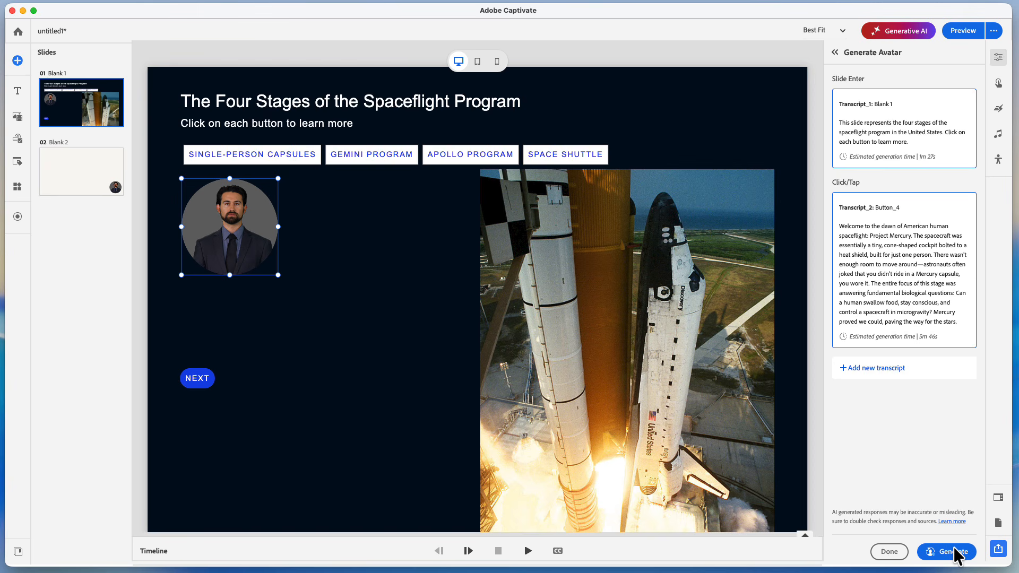
left_click(881, 368)
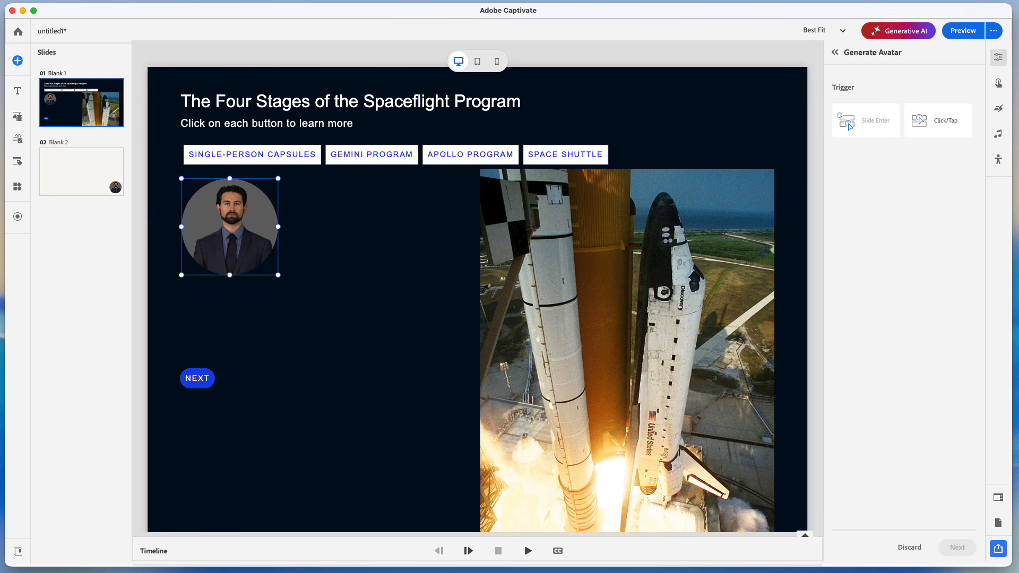
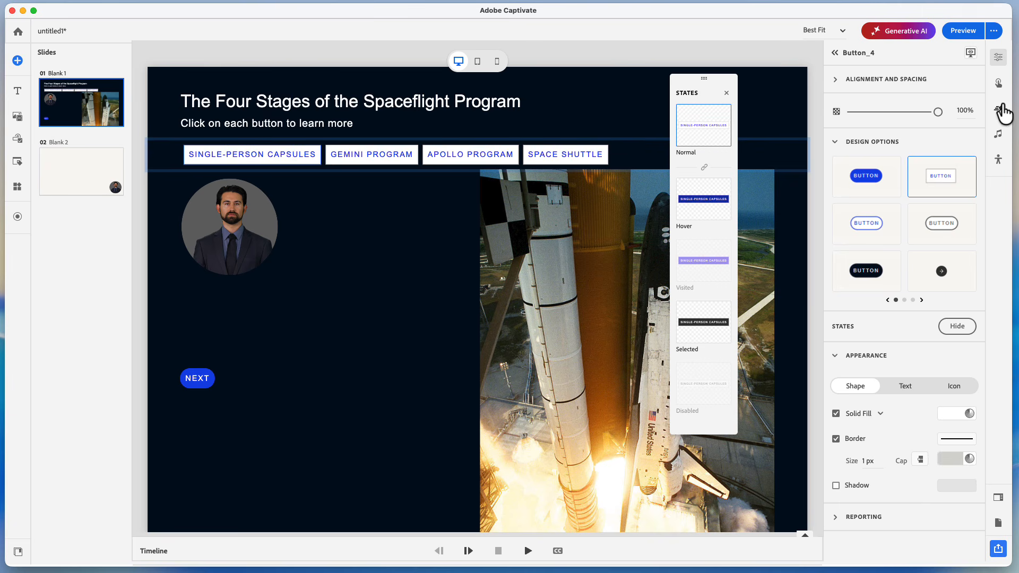
Step: Give the SINGLE-PERSON CAPSULES button a Click/Tap action that sets image_2 to its Single-Person_Capsules state, resetting the state on slide revisit
left_click(998, 85)
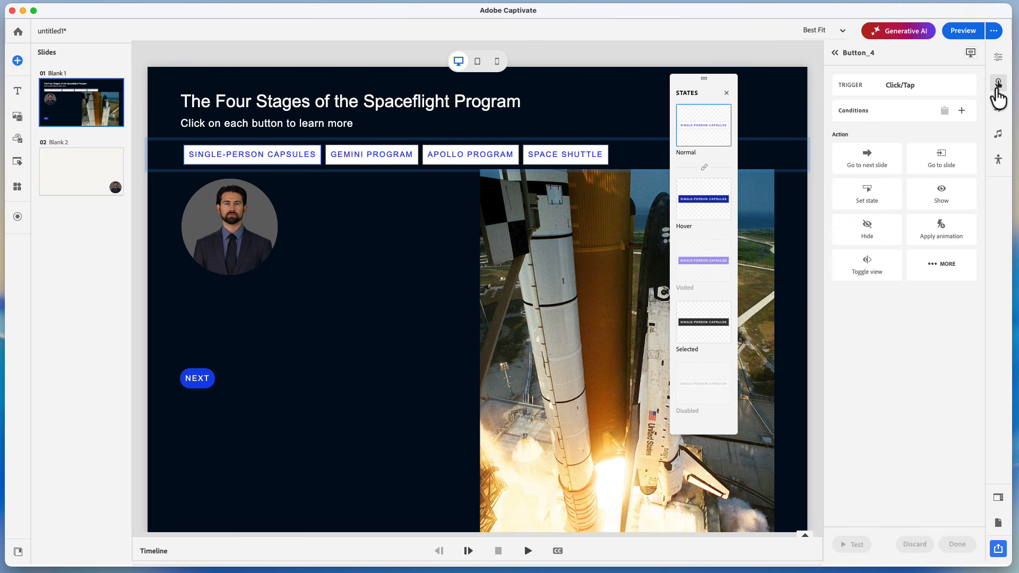
left_click(875, 202)
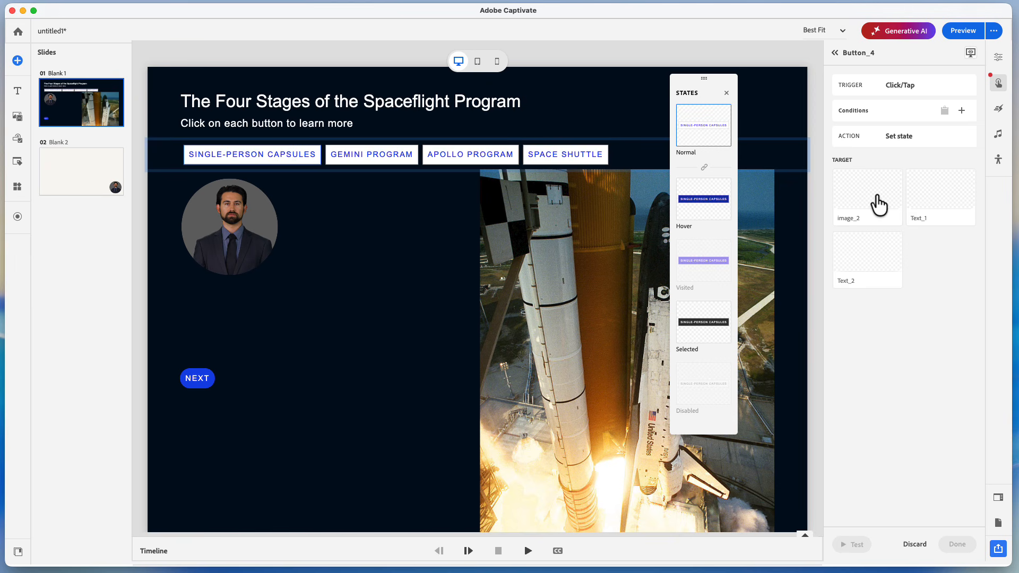
left_click(874, 199)
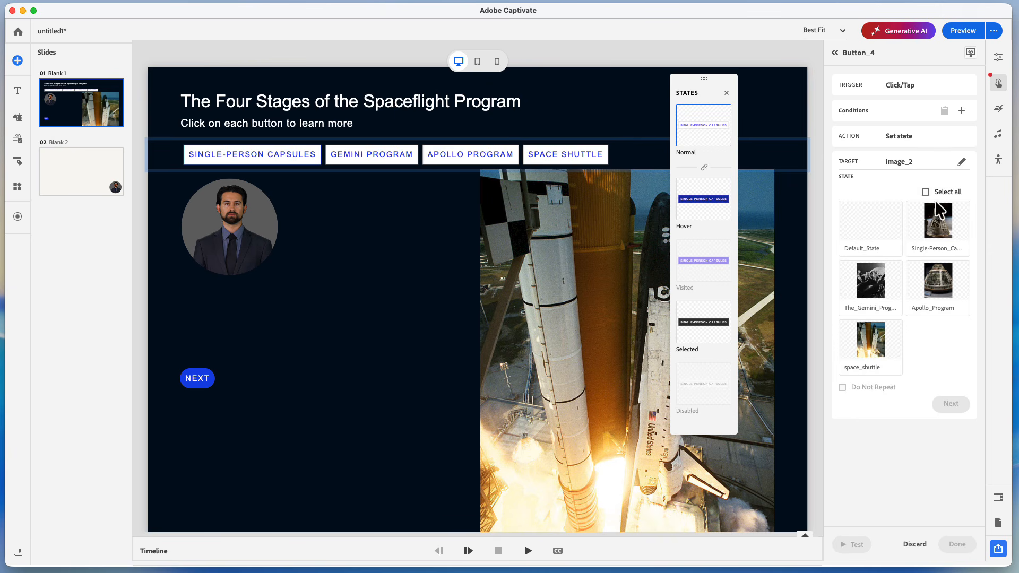
left_click(938, 233)
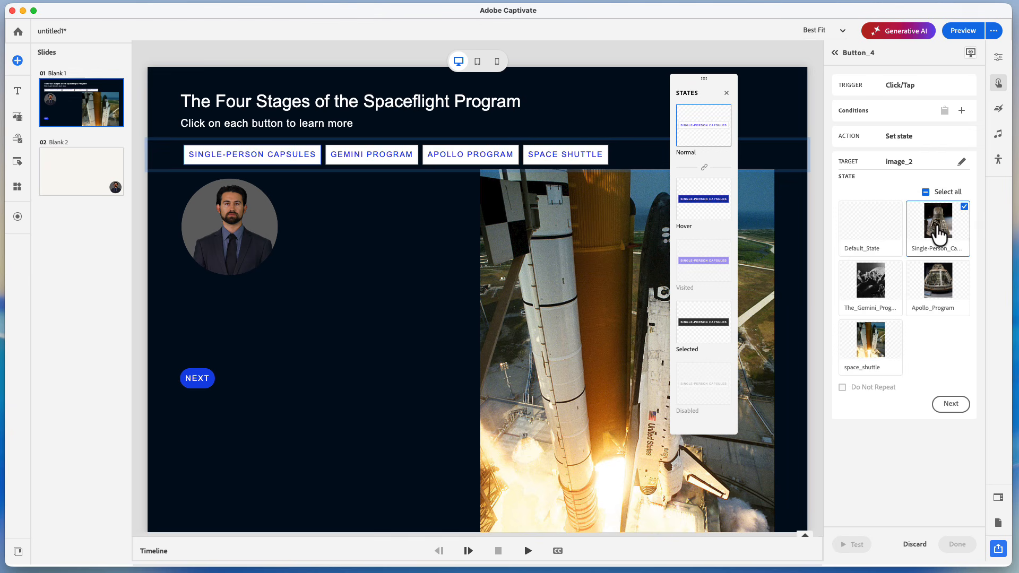
left_click(949, 403)
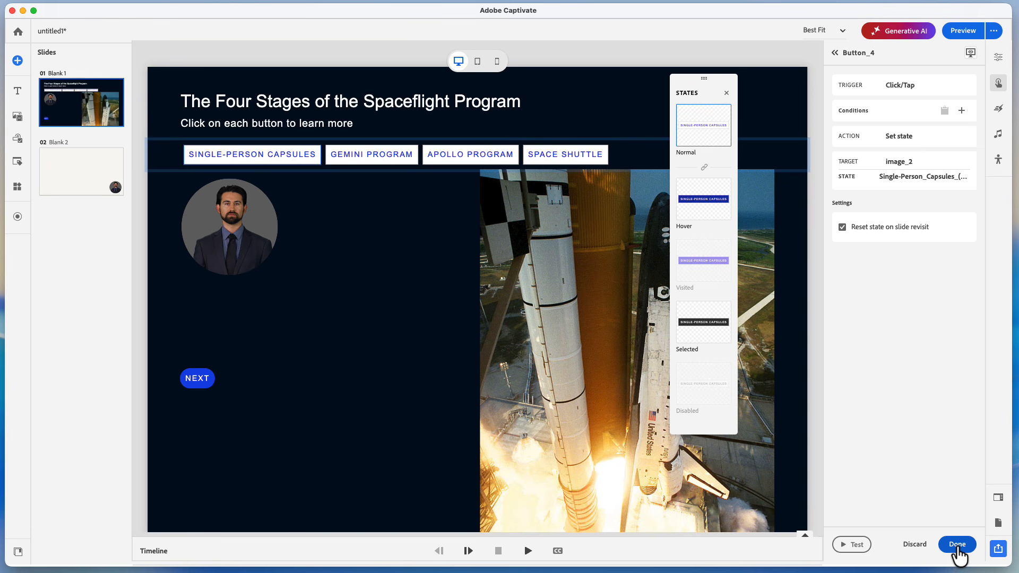
left_click(958, 545)
Step: Add a second Click/Tap action to the SINGLE-PERSON CAPSULES button that sets Text_1 to The_Gemini_Program state
left_click(872, 144)
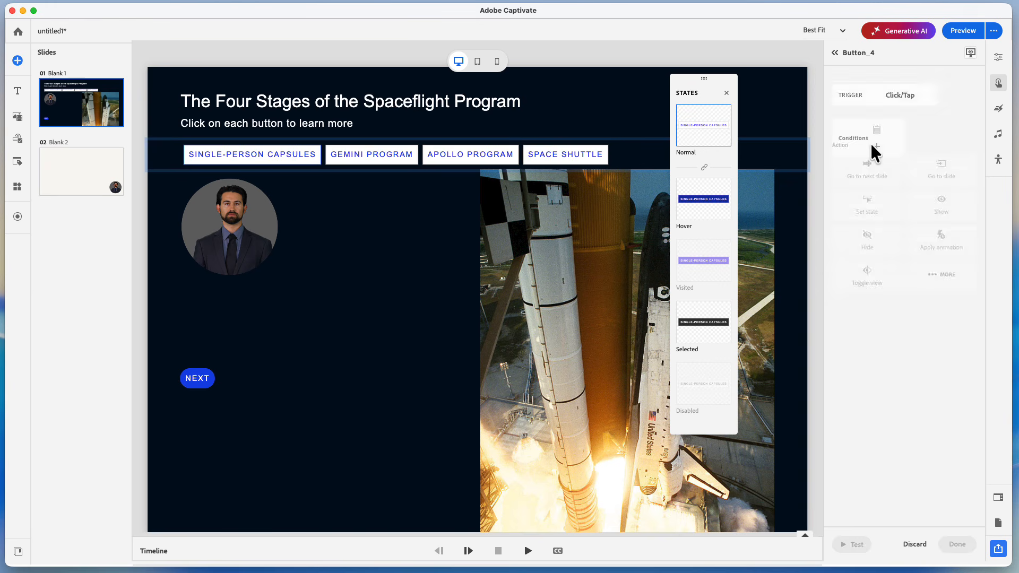
left_click(873, 197)
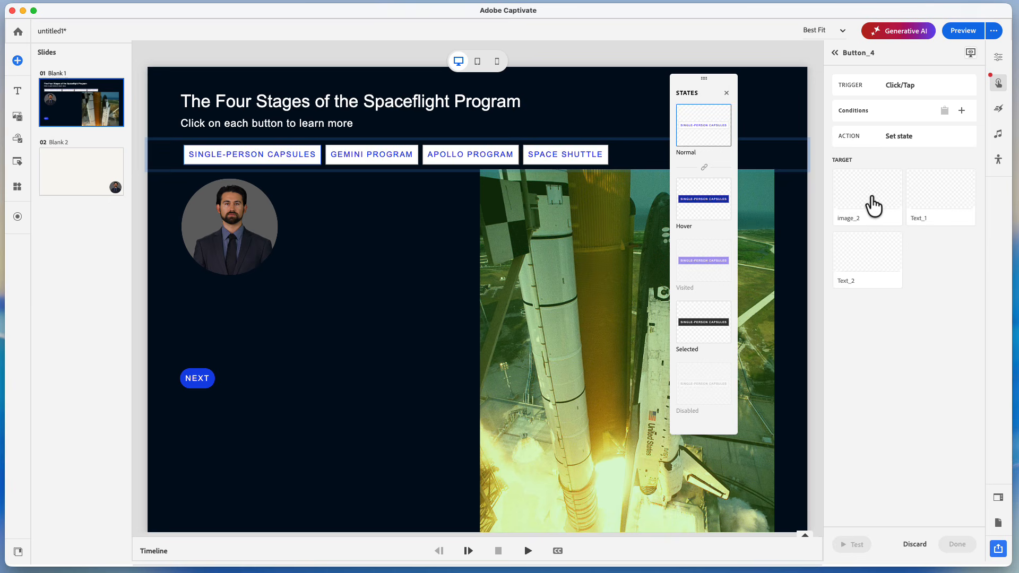
left_click(944, 205)
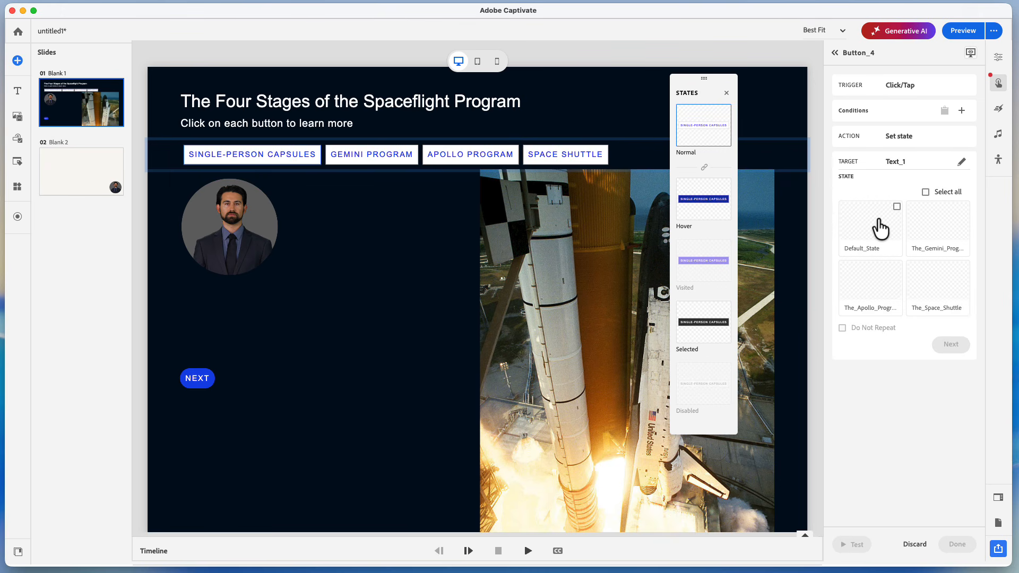
left_click(940, 236)
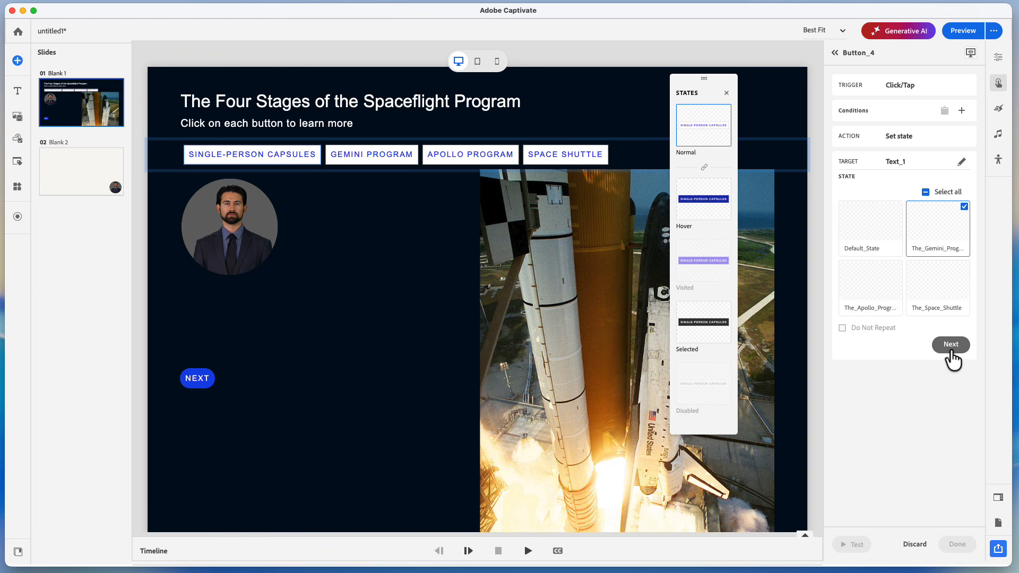
left_click(950, 346)
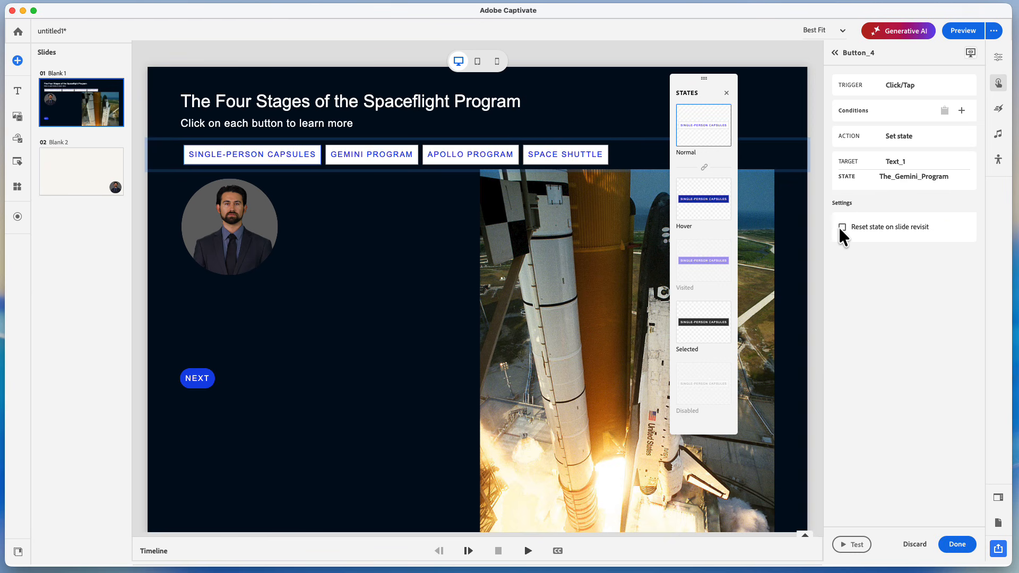
left_click(957, 545)
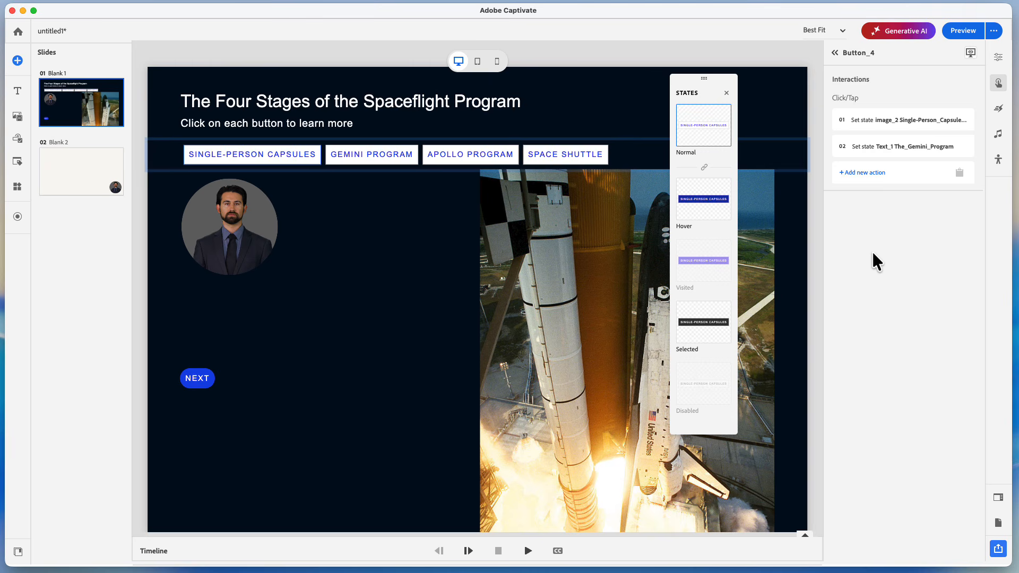
Step: Give the GEMINI PROGRAM button a Click/Tap action that sets Text_1 to its The_Gemini_Program state, resetting the state on slide revisit
left_click(393, 162)
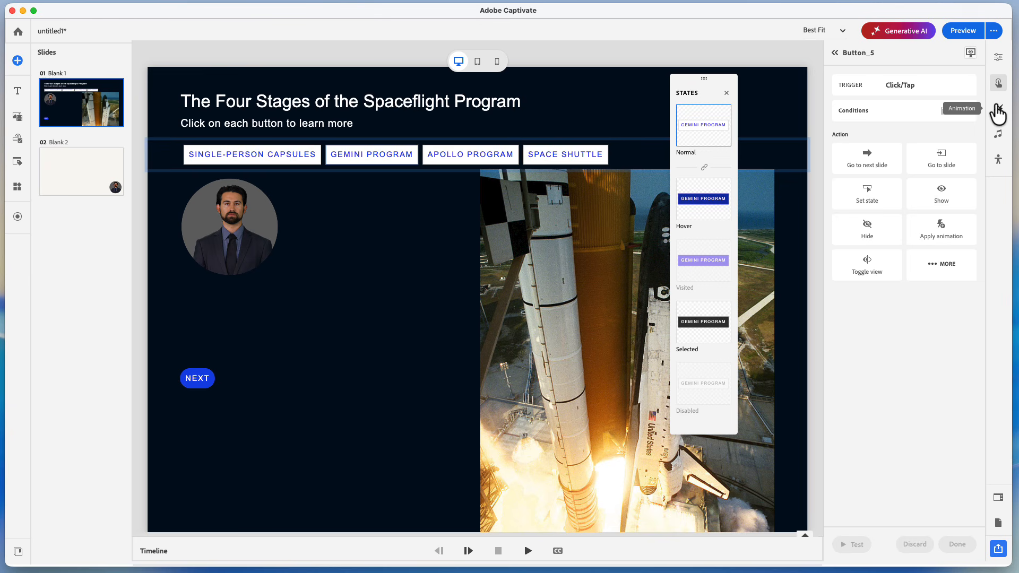
left_click(869, 196)
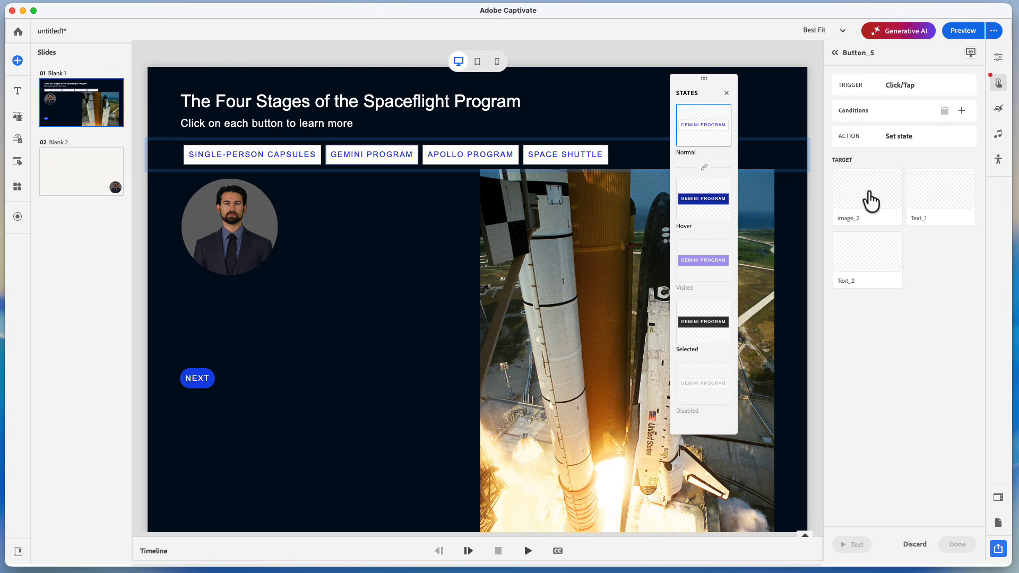
left_click(958, 201)
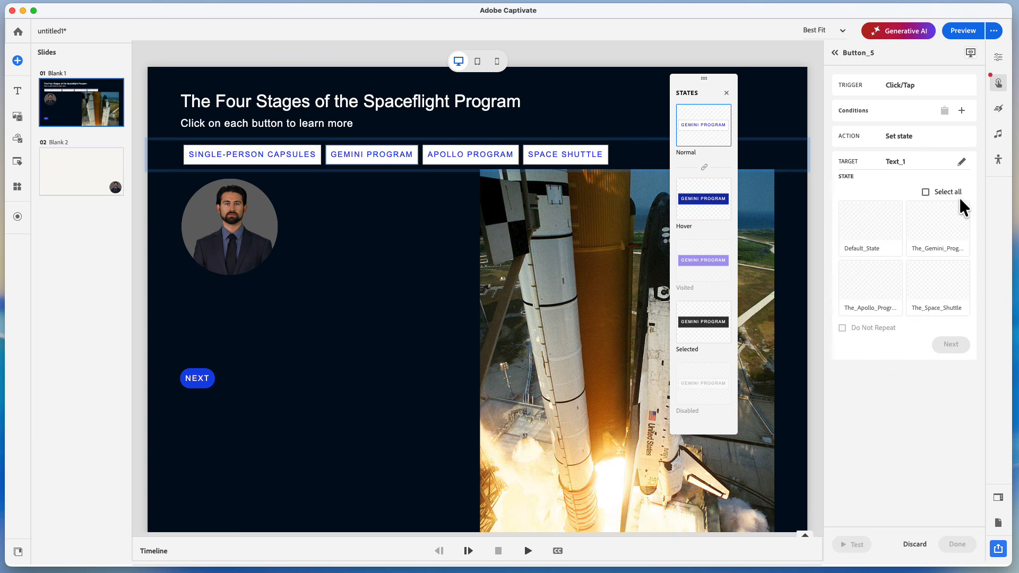
left_click(941, 243)
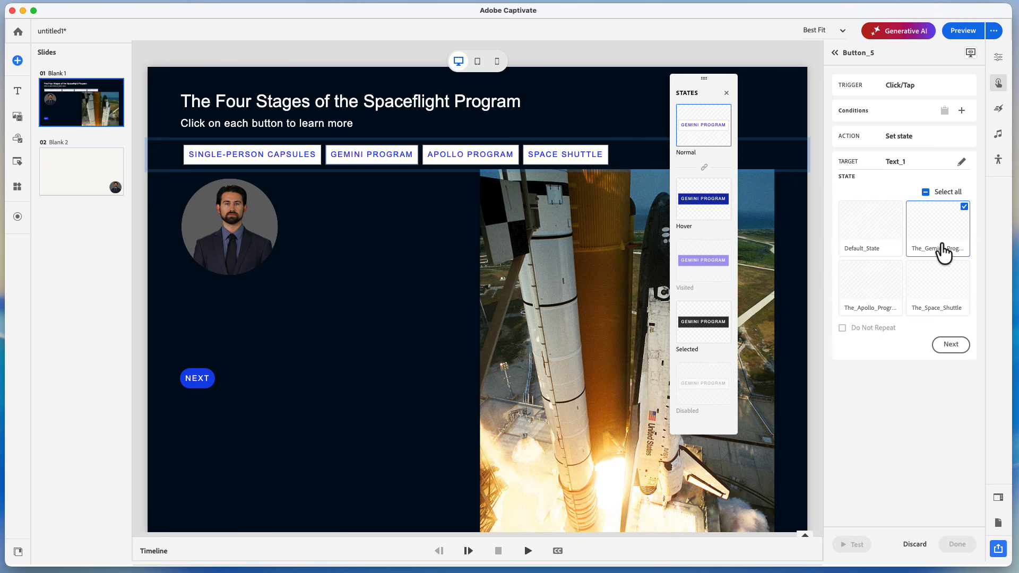
left_click(951, 346)
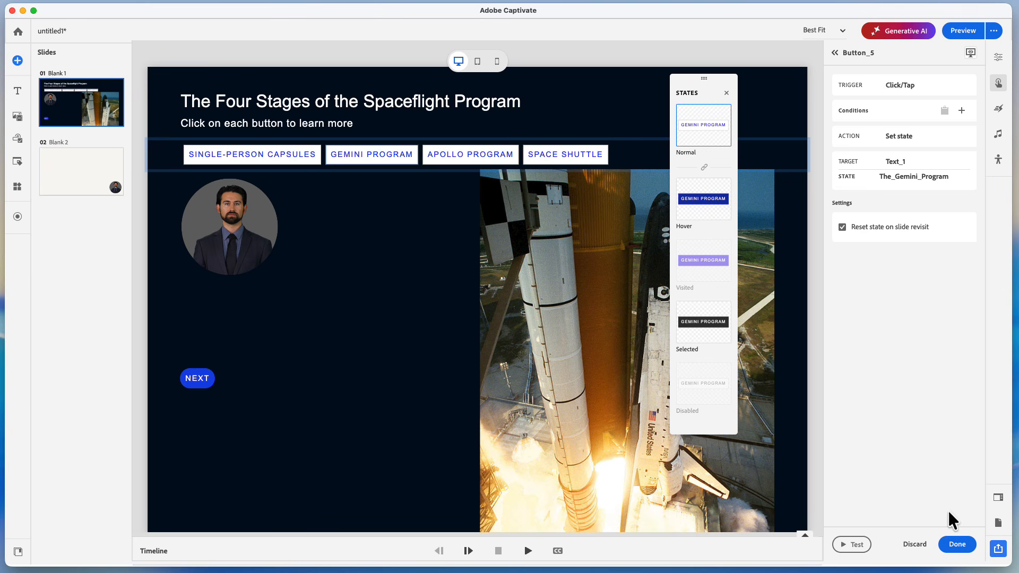
left_click(956, 544)
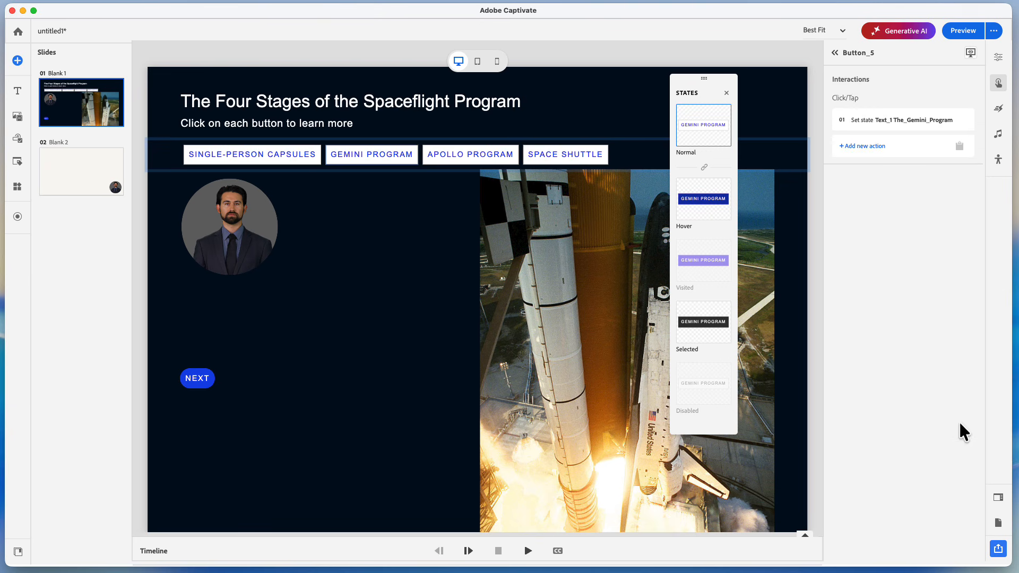
Step: Add a second Click/Tap action to the GEMINI PROGRAM button that sets image_2 to The_Gemini_Program, resetting the state on slide revisit
left_click(878, 153)
left_click(876, 200)
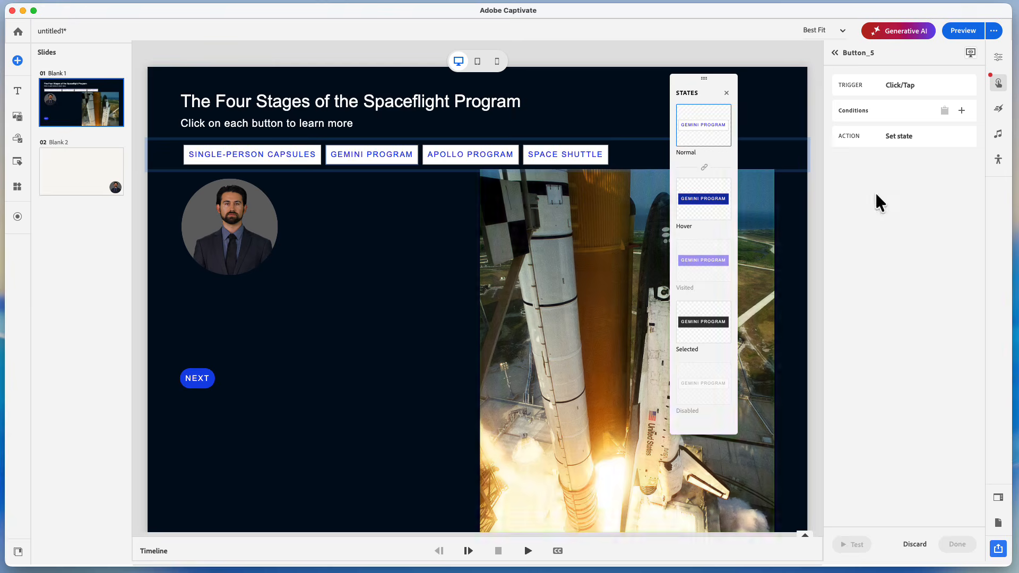
left_click(875, 195)
left_click(873, 281)
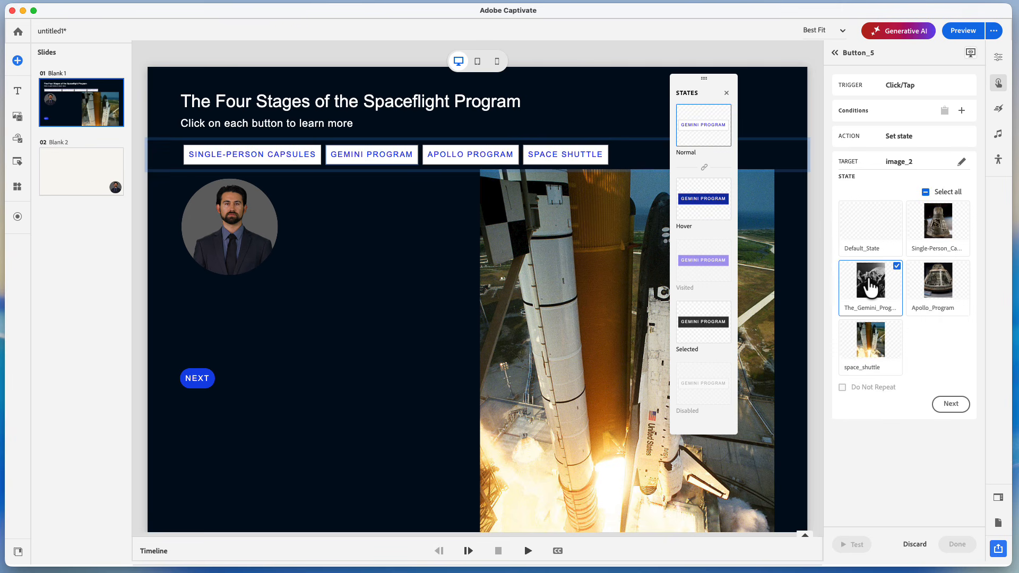
left_click(947, 404)
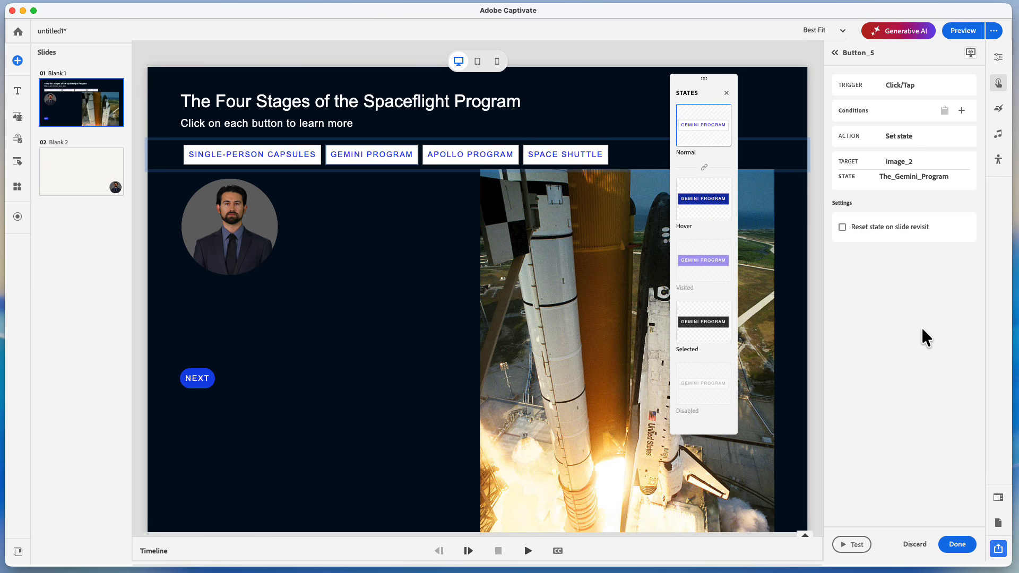
left_click(842, 227)
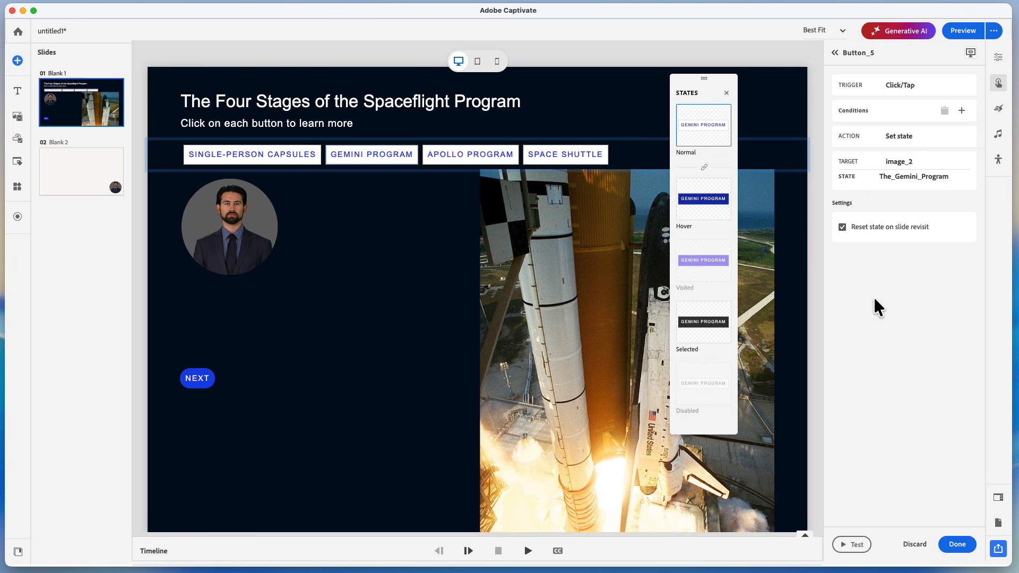
left_click(957, 545)
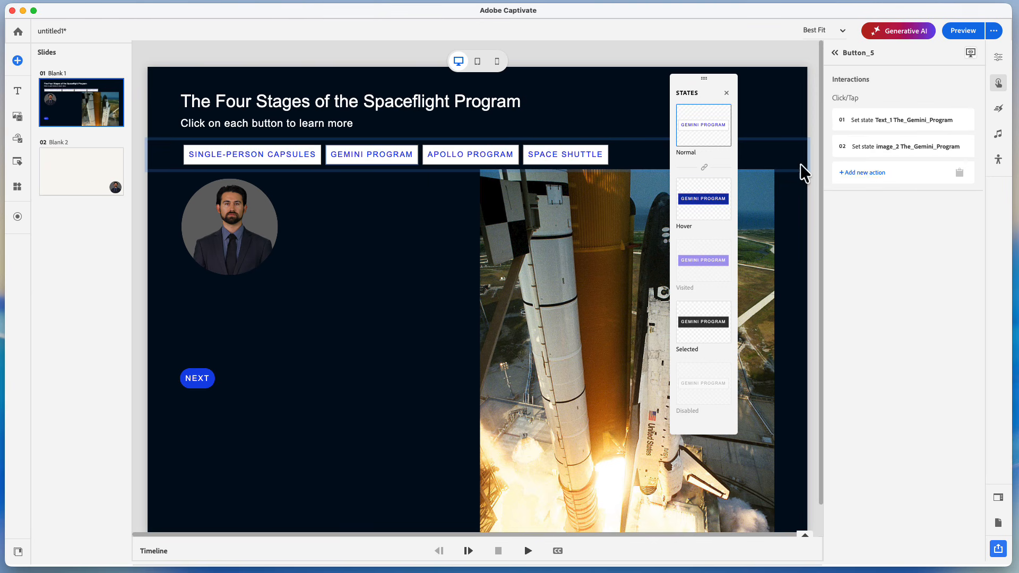
Step: Give the APOLLO PROGRAM button a Click/Tap action that sets image_2 to its Apollo_Program state
left_click(503, 166)
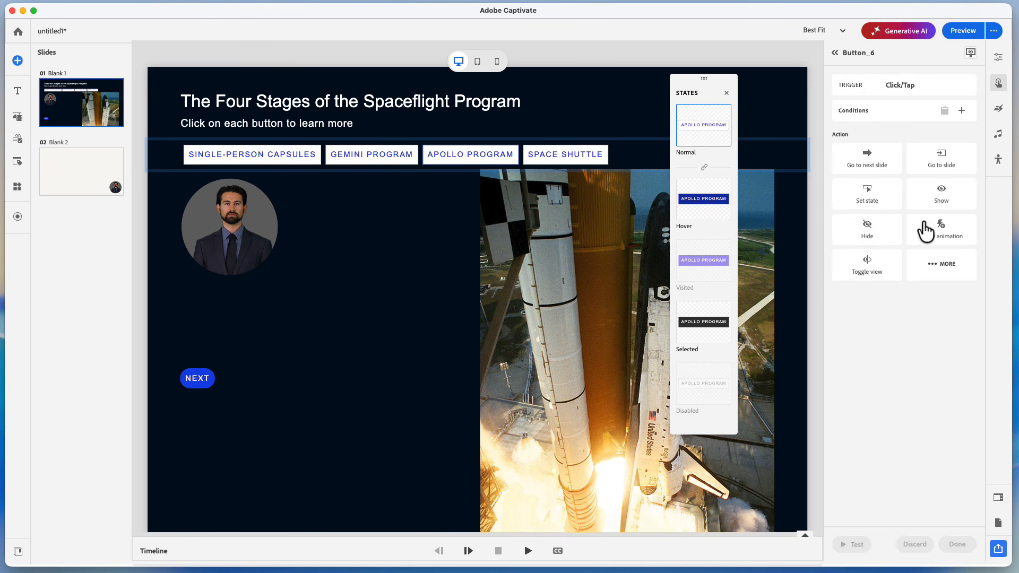
left_click(877, 190)
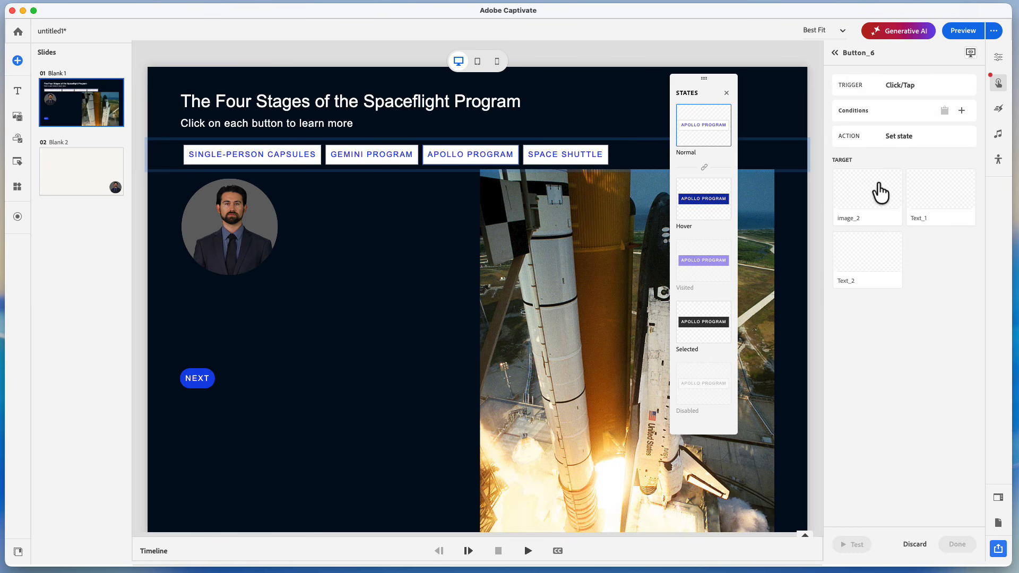
left_click(876, 190)
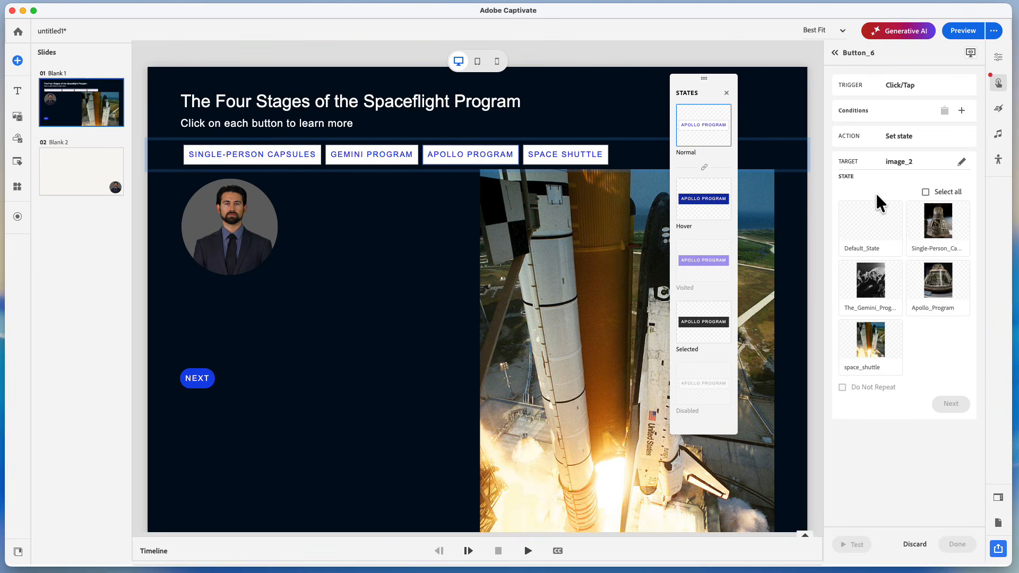
left_click(938, 290)
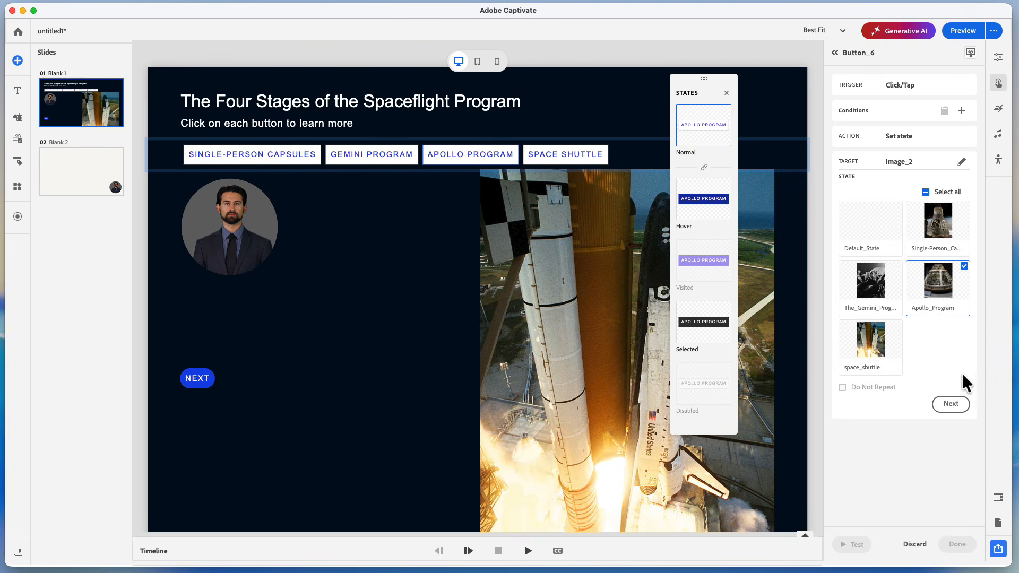
left_click(955, 409)
left_click(958, 542)
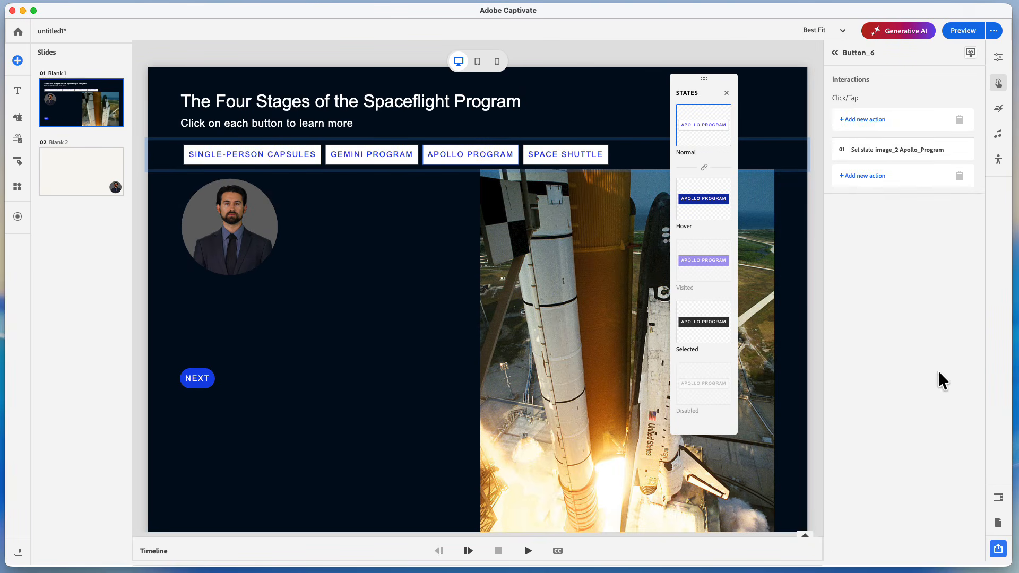
Step: Try to add a second Click/Tap action to the APOLLO PROGRAM button that sets Text_1 to The_Apollo_Program, resetting on slide revisit
left_click(869, 179)
left_click(878, 196)
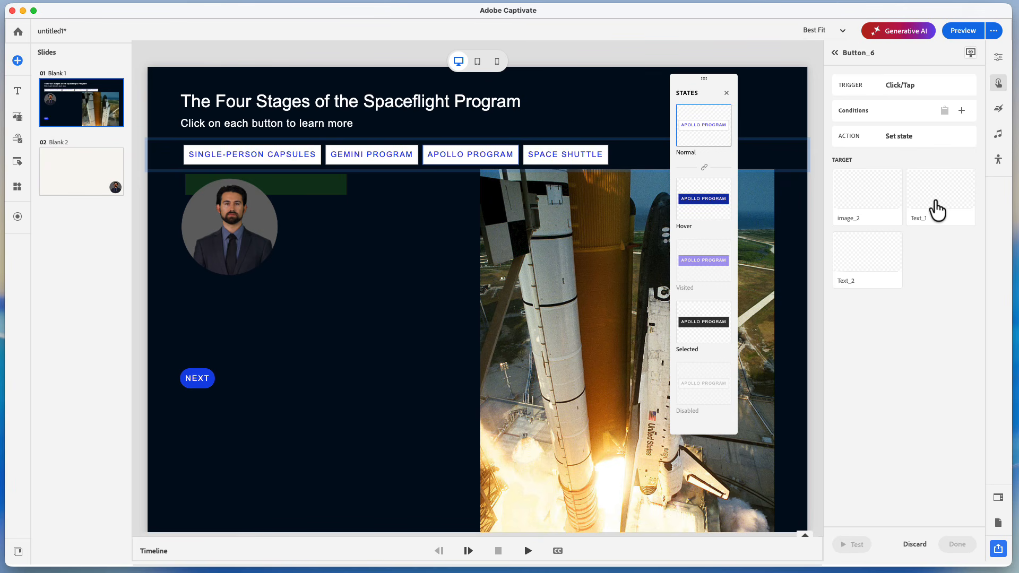
left_click(937, 209)
left_click(870, 296)
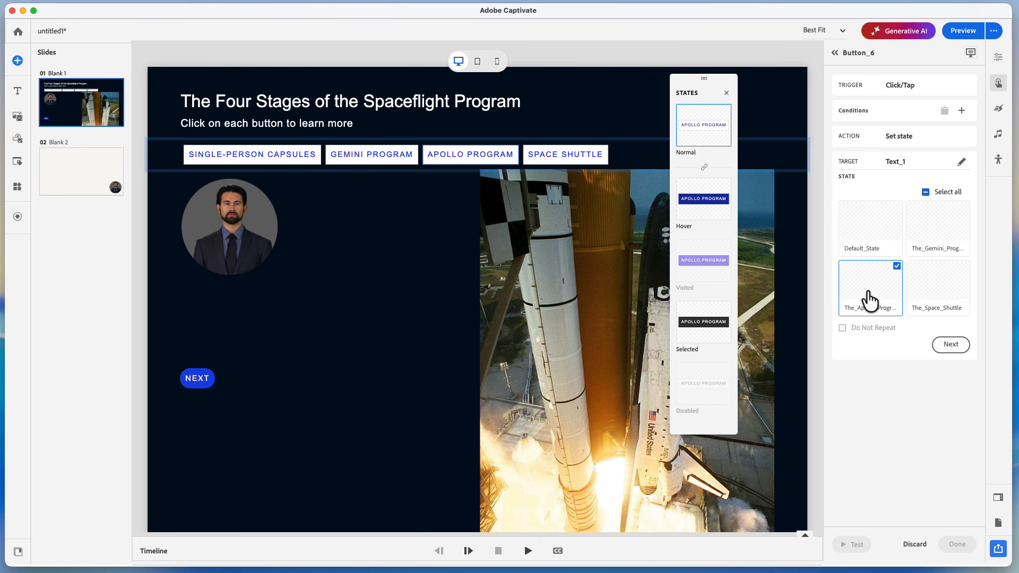
left_click(950, 345)
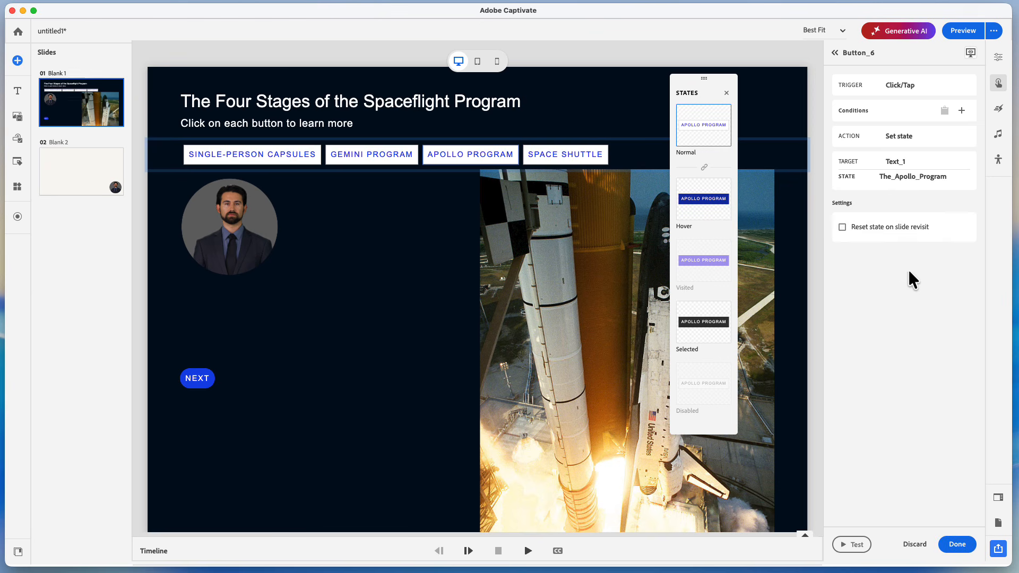
left_click(886, 228)
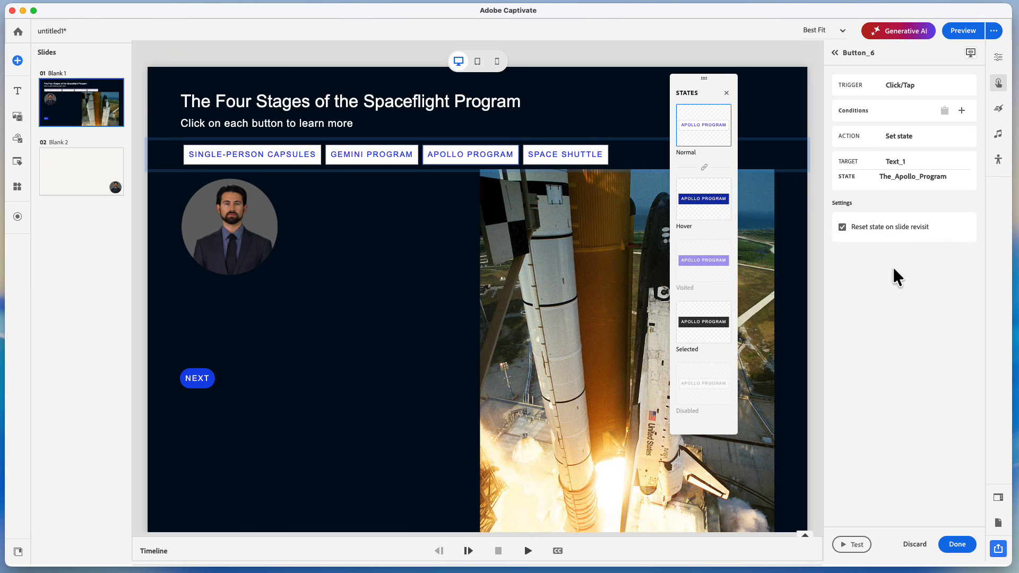
left_click(957, 545)
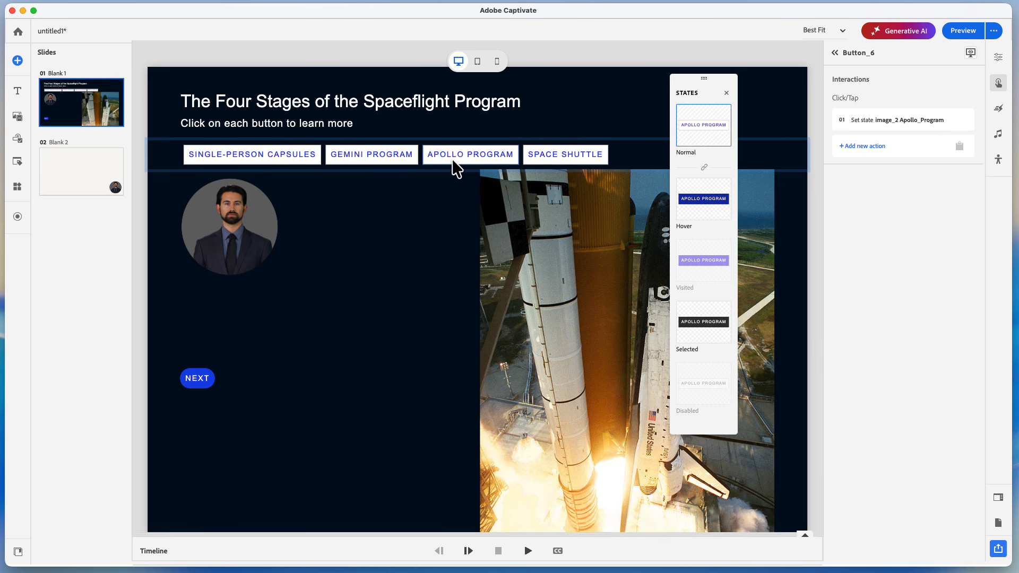
Step: Add a Set state action to the APOLLO PROGRAM button's Click/Tap trigger that switches Text_1 to The_Apollo_Program, resetting on slide revisit
left_click(854, 149)
left_click(865, 159)
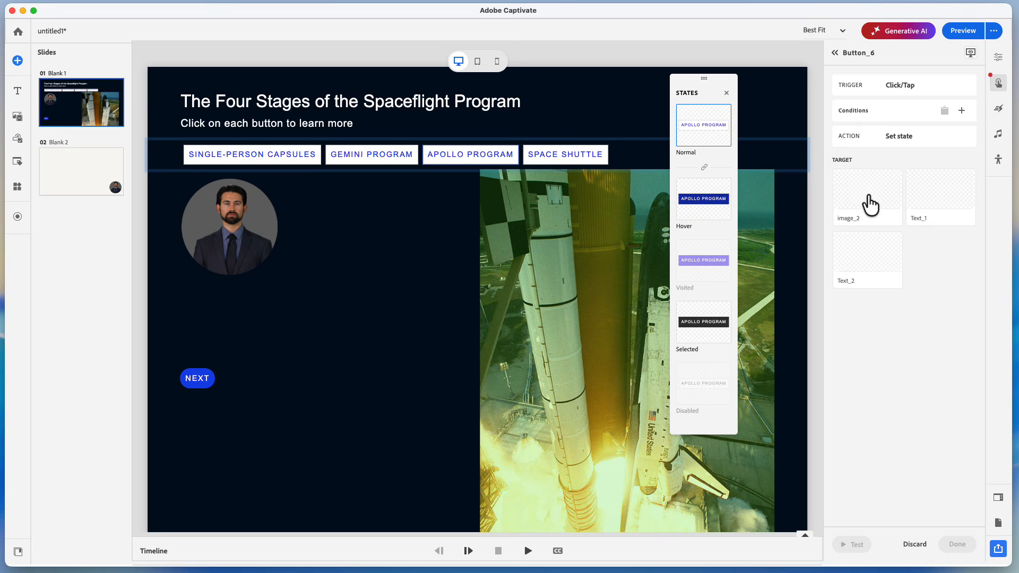
left_click(930, 206)
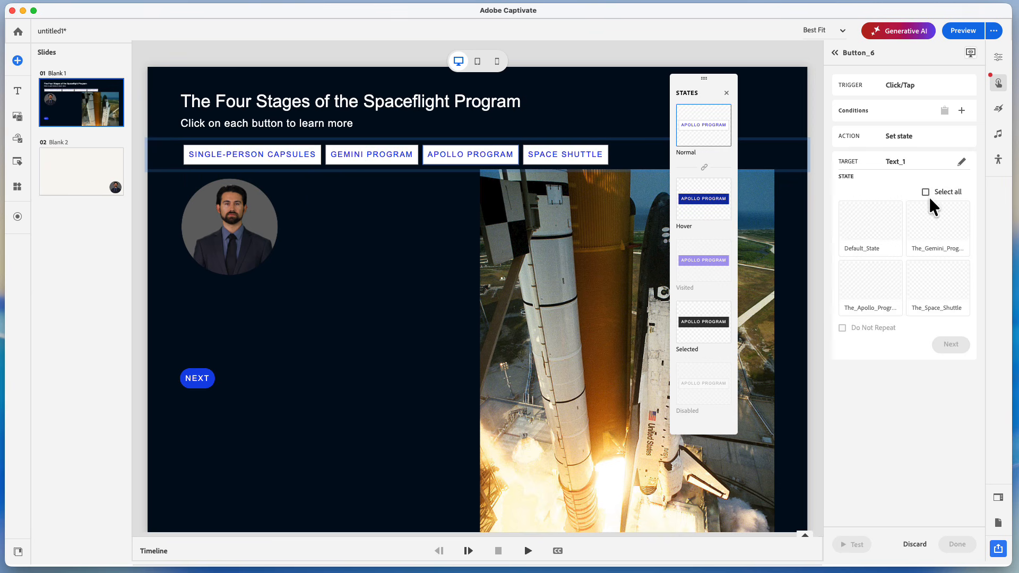
left_click(877, 292)
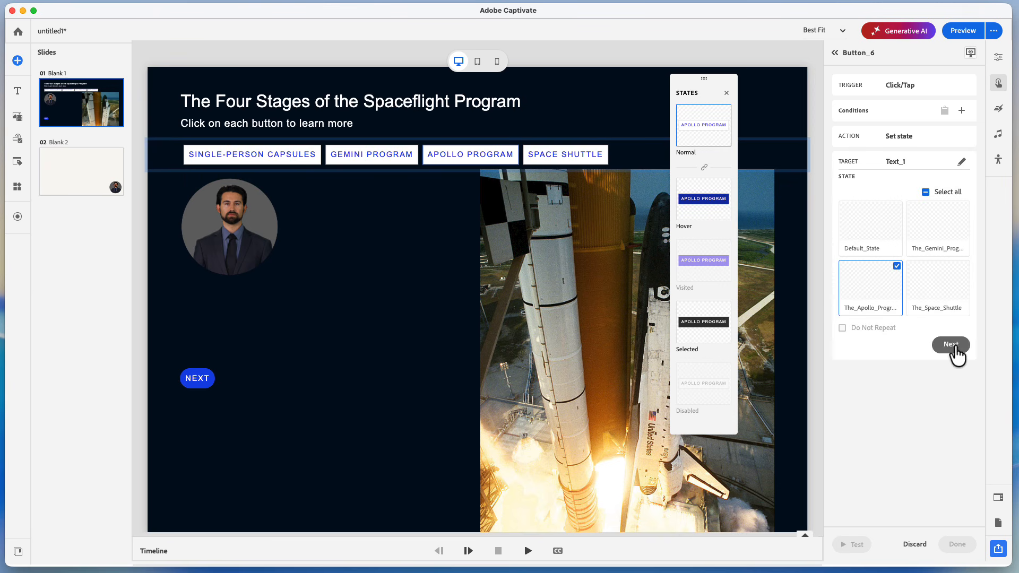
left_click(951, 345)
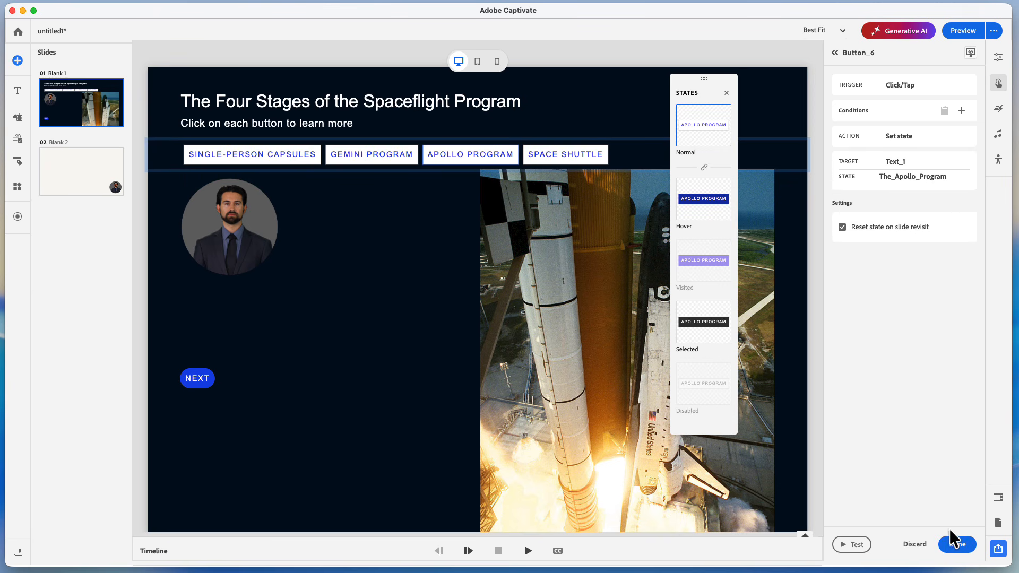
left_click(957, 544)
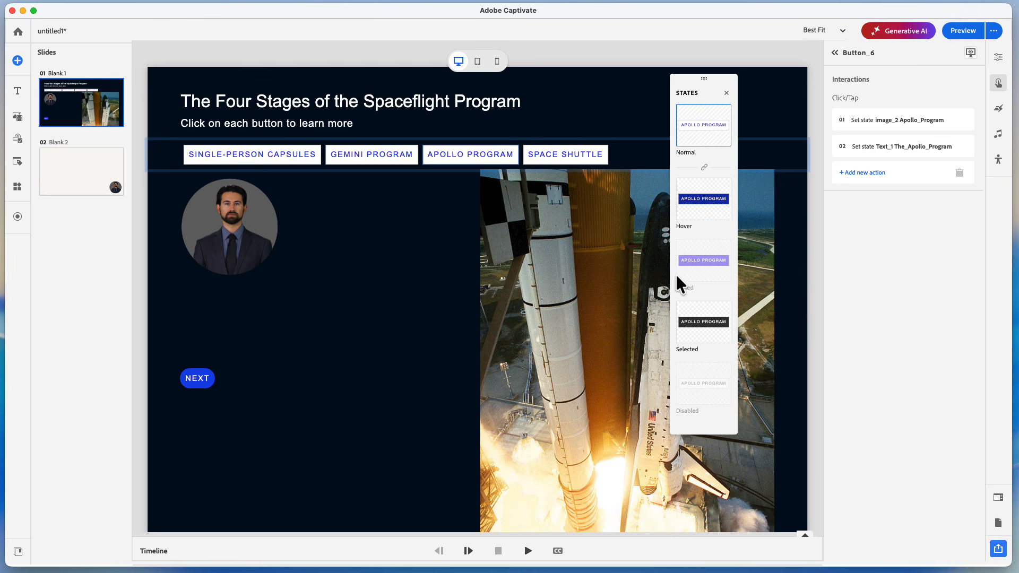
Step: Review the Click/Tap actions of the SINGLE-PERSON CAPSULES, GEMINI PROGRAM and APOLLO PROGRAM buttons
left_click(294, 161)
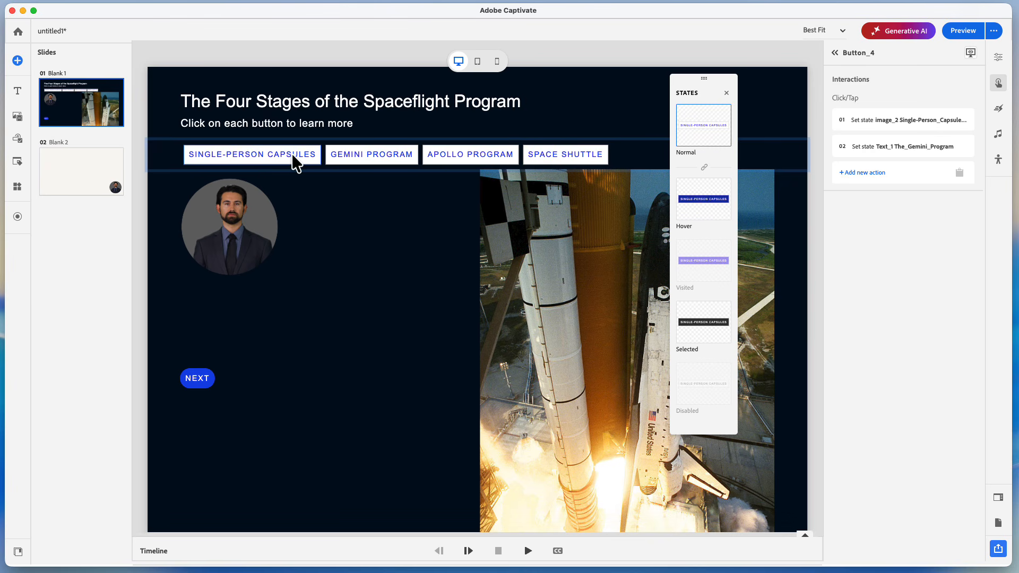
left_click(366, 159)
left_click(452, 168)
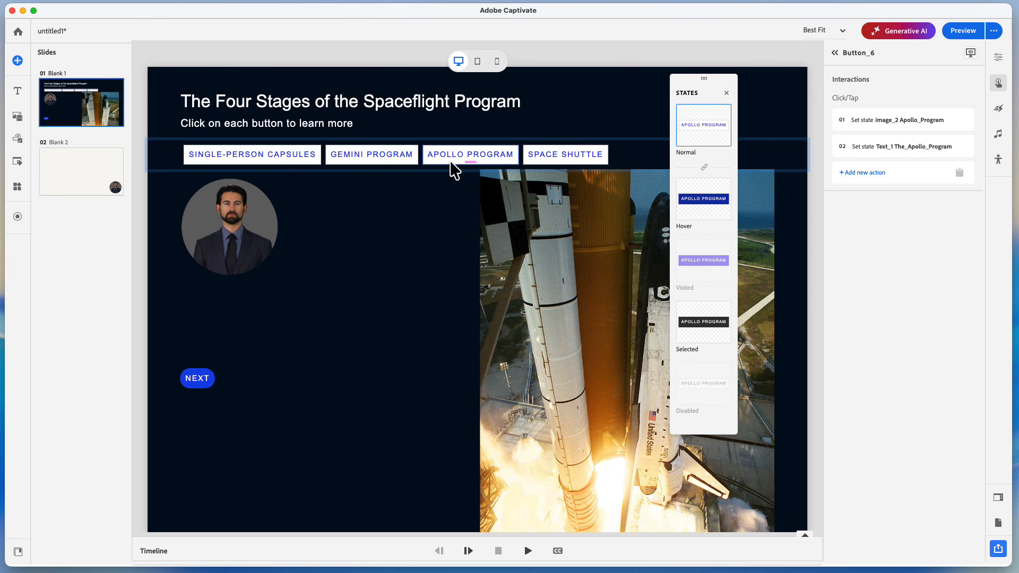
Step: Give the SPACE SHUTTLE button a Click/Tap action that sets Text_1 to its The_Space_Shuttle state, resetting the state on slide revisit
left_click(563, 166)
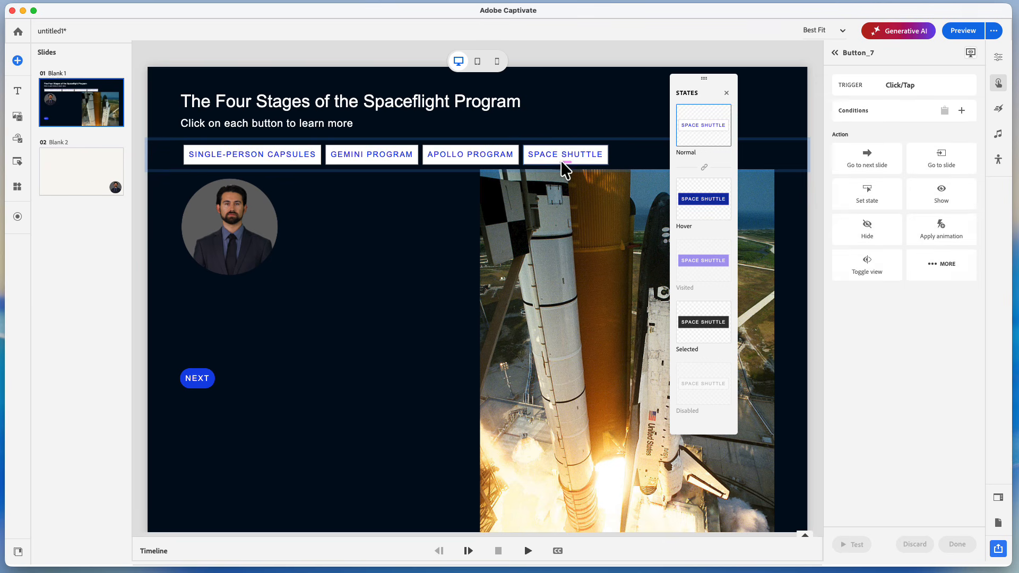
left_click(872, 199)
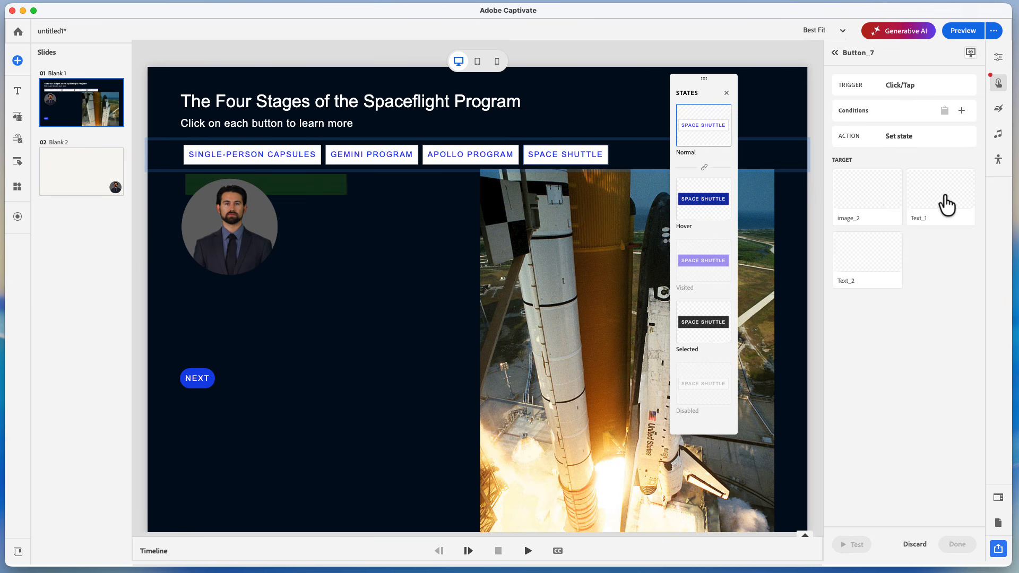
left_click(946, 204)
left_click(946, 296)
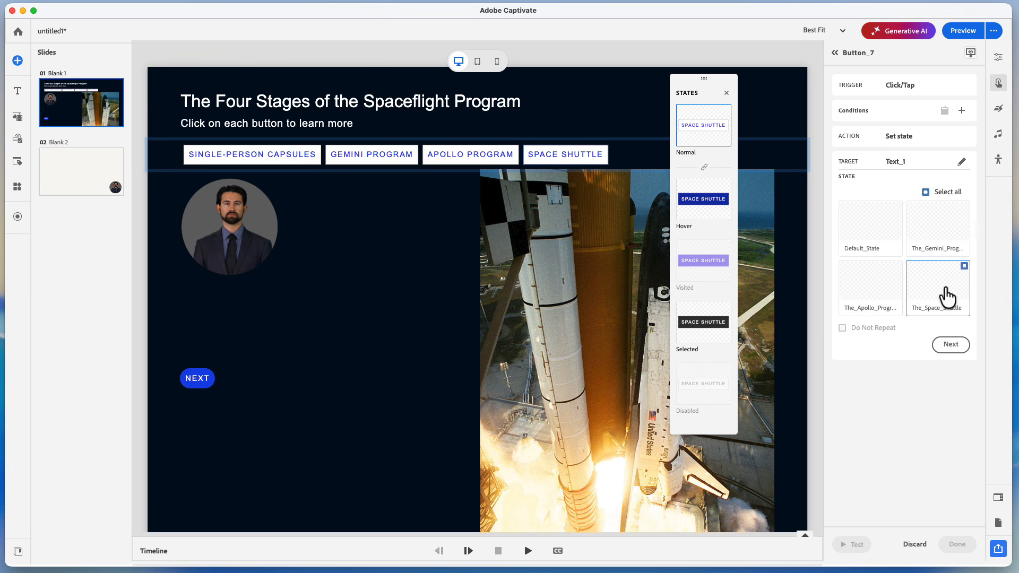
left_click(951, 344)
left_click(877, 229)
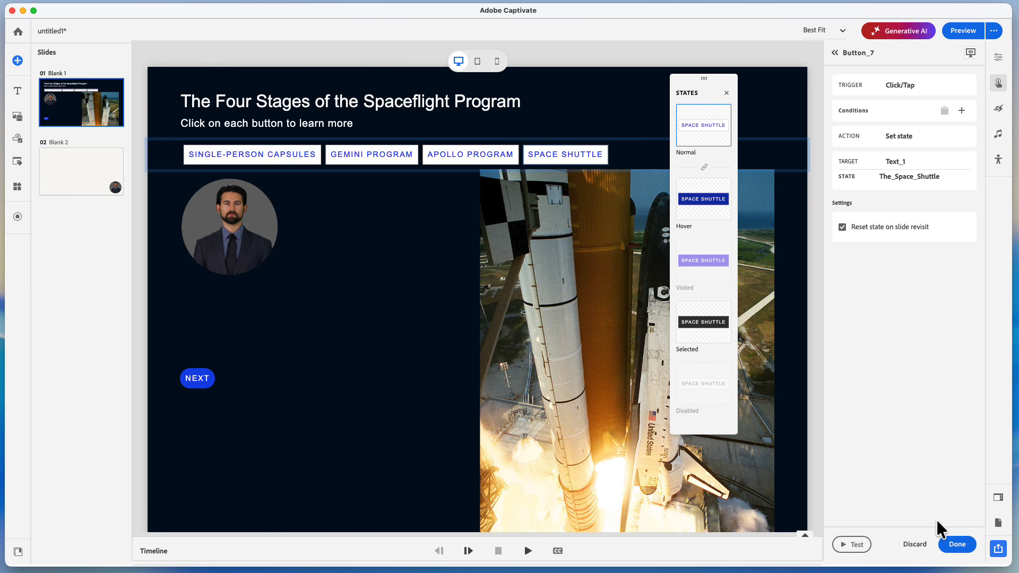
left_click(959, 552)
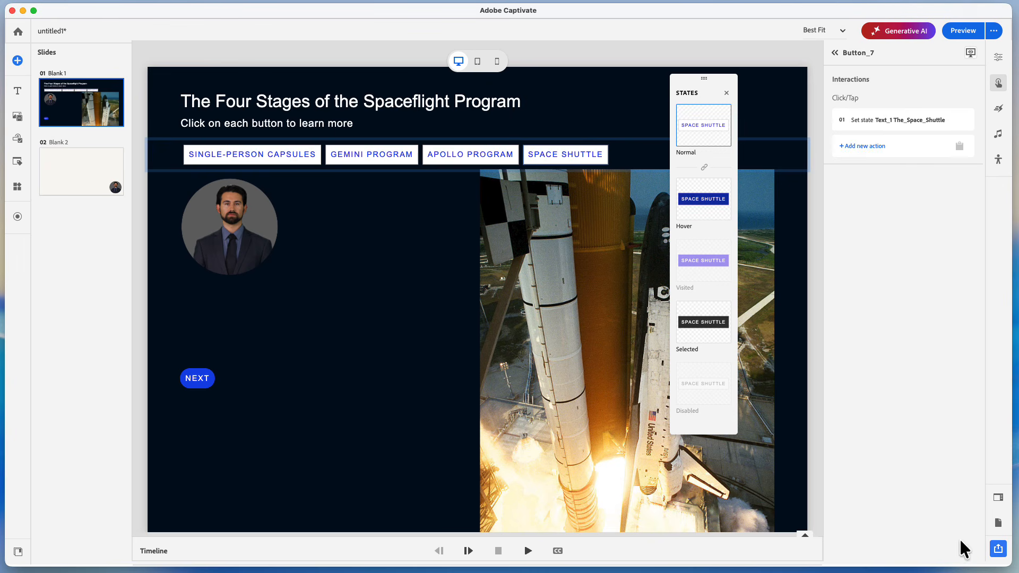
Step: Add a second Click/Tap action to the SPACE SHUTTLE button that sets image_2 to its space_shuttle state
left_click(876, 144)
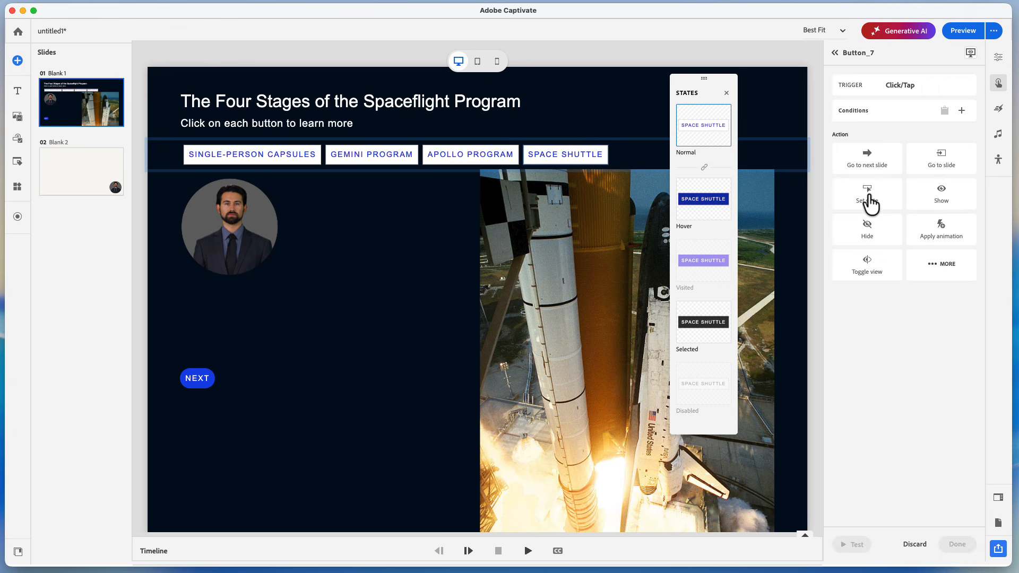
left_click(875, 195)
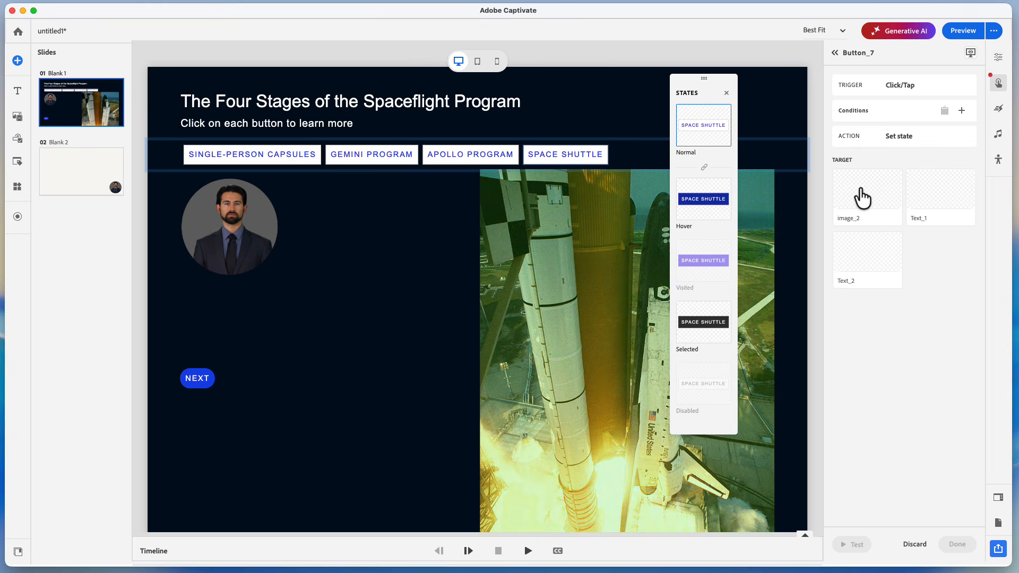
left_click(859, 197)
left_click(875, 353)
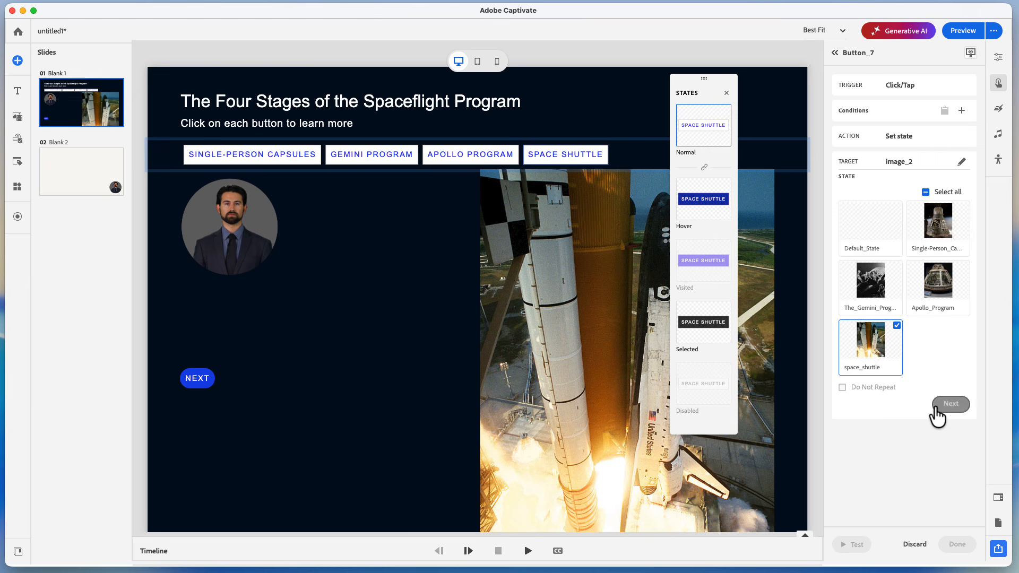
left_click(951, 405)
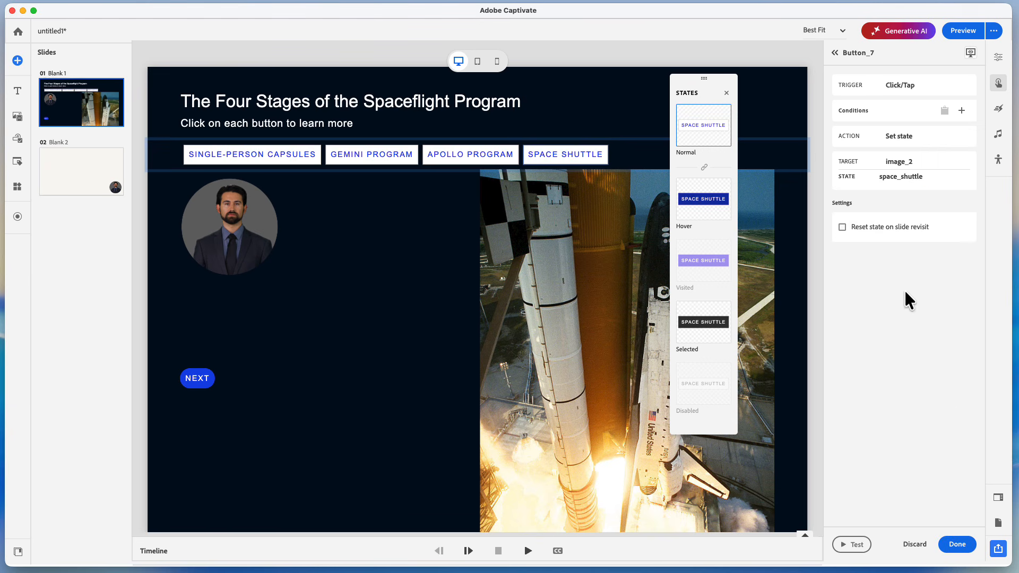
left_click(957, 546)
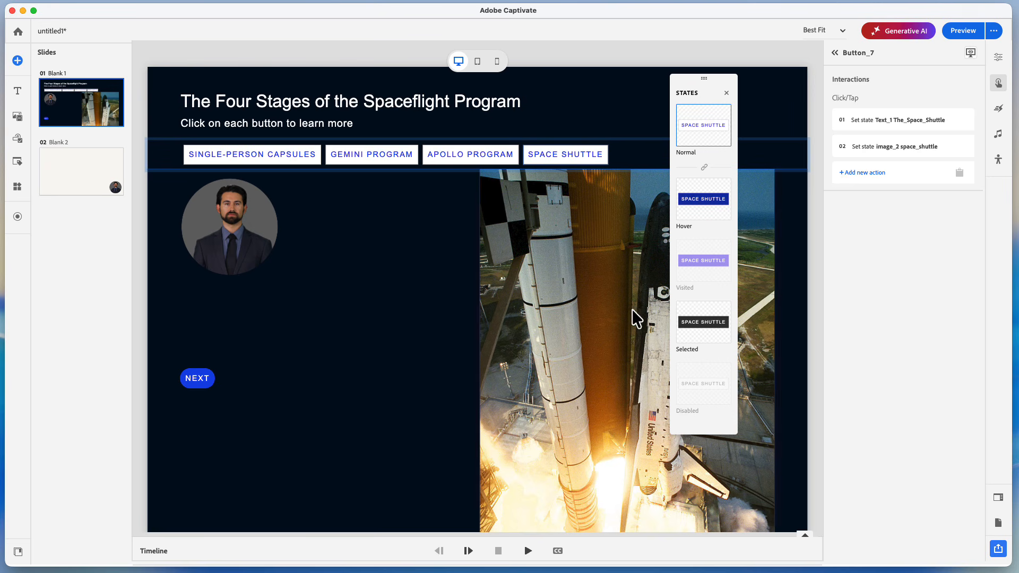
Step: Start a slide interaction triggered once all four program buttons, Button_4 through Button_7, have been clicked
left_click(812, 100)
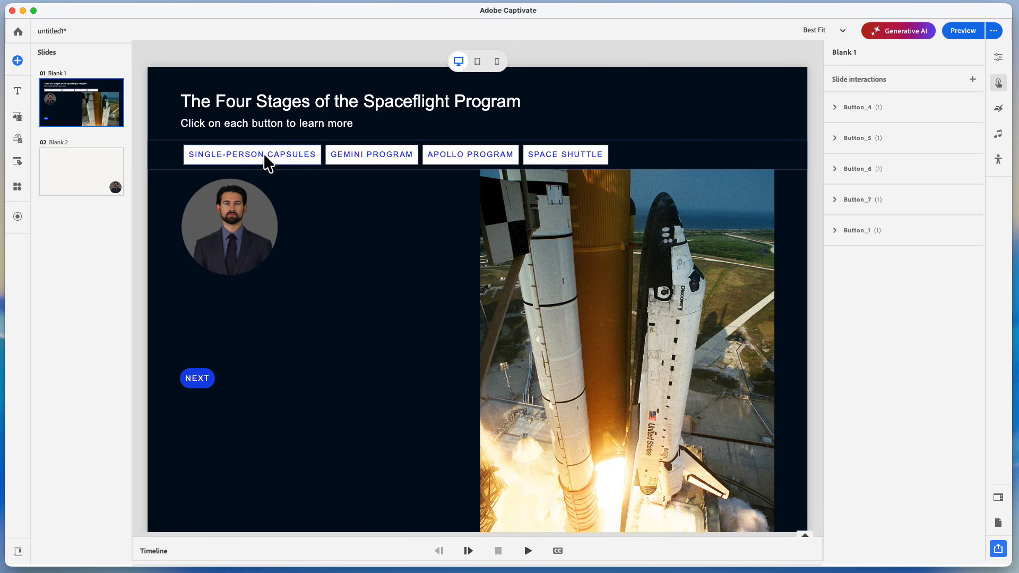
left_click(972, 80)
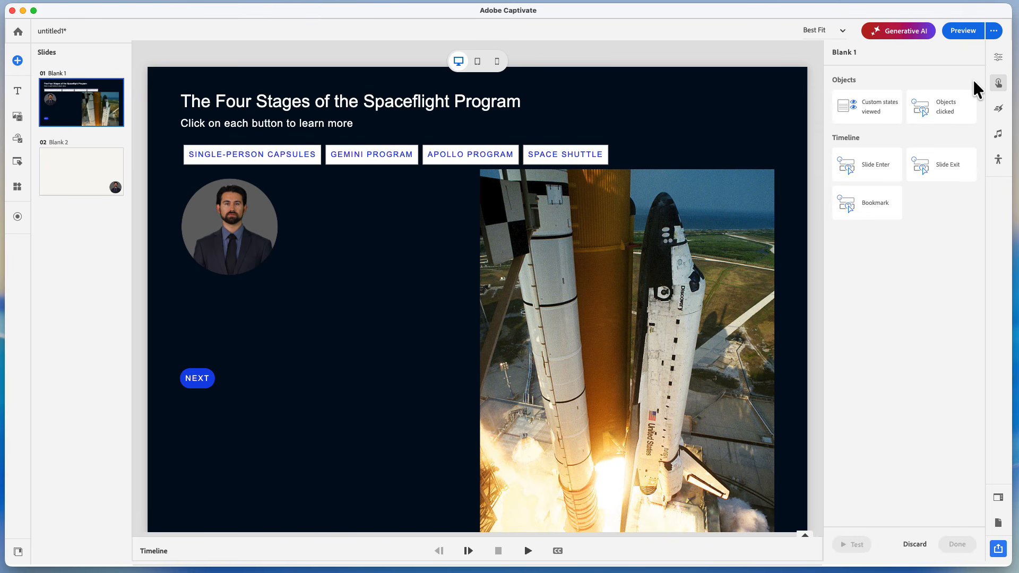
left_click(942, 110)
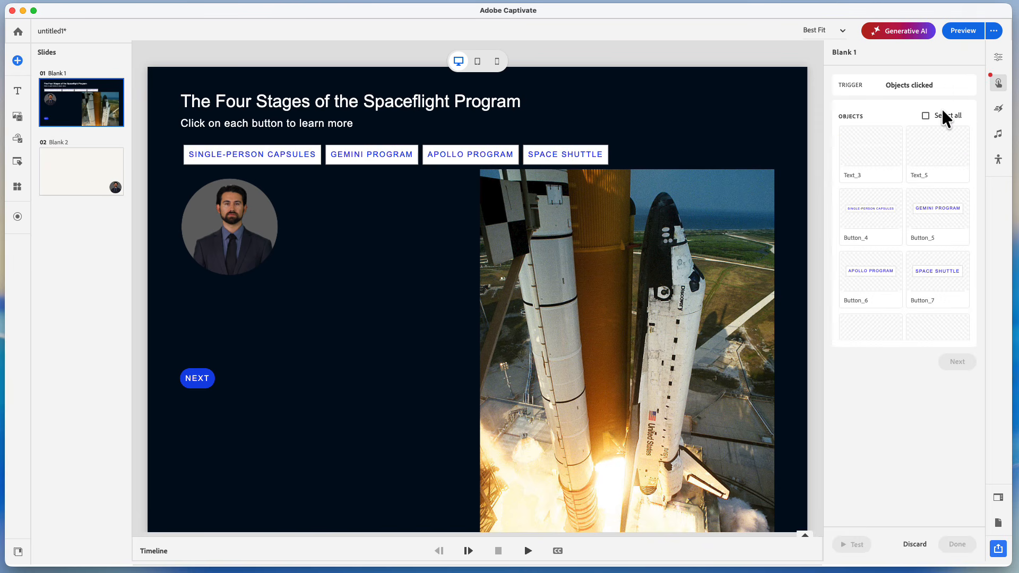
left_click(900, 213)
left_click(923, 236)
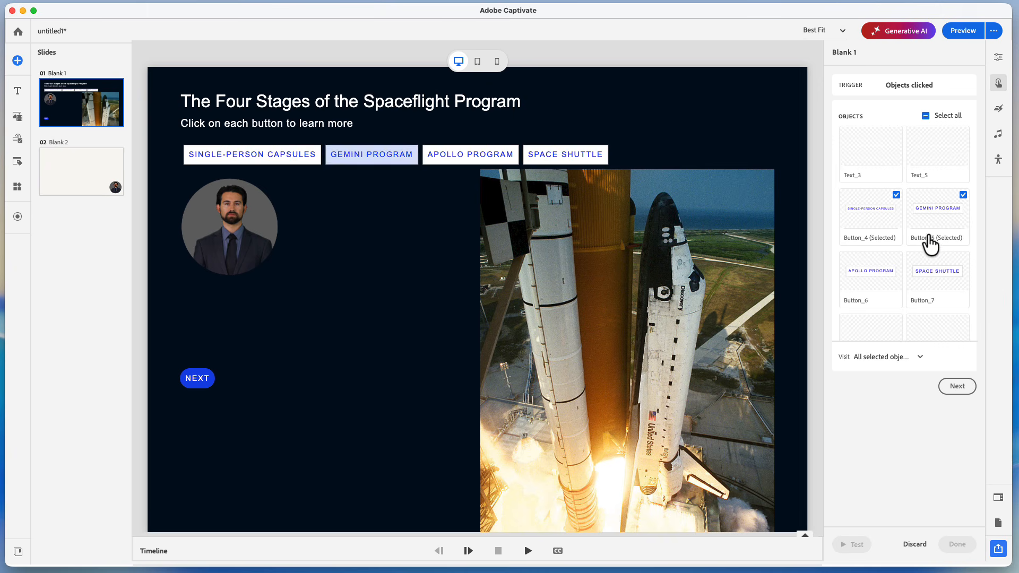
left_click(929, 273)
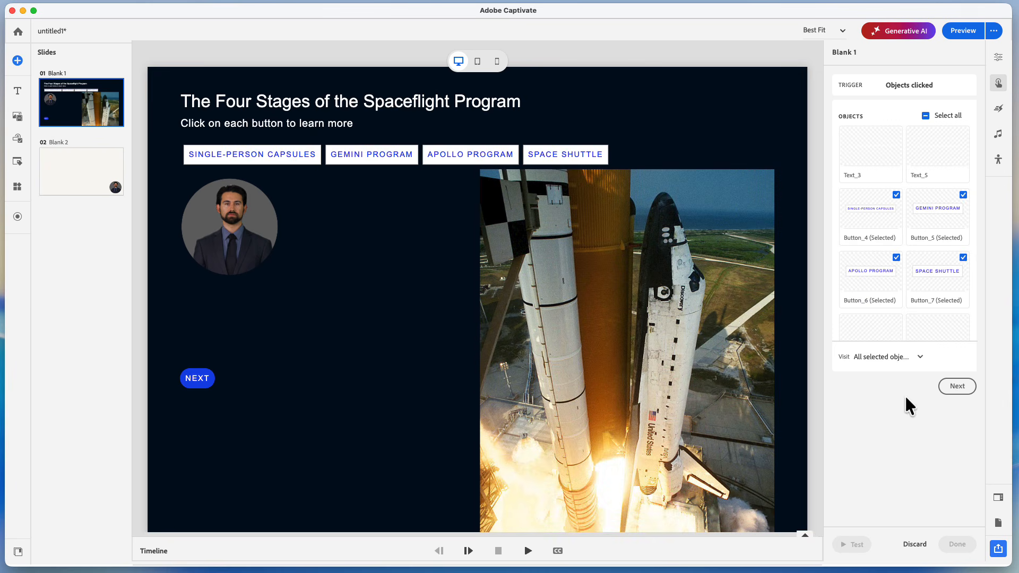
left_click(957, 387)
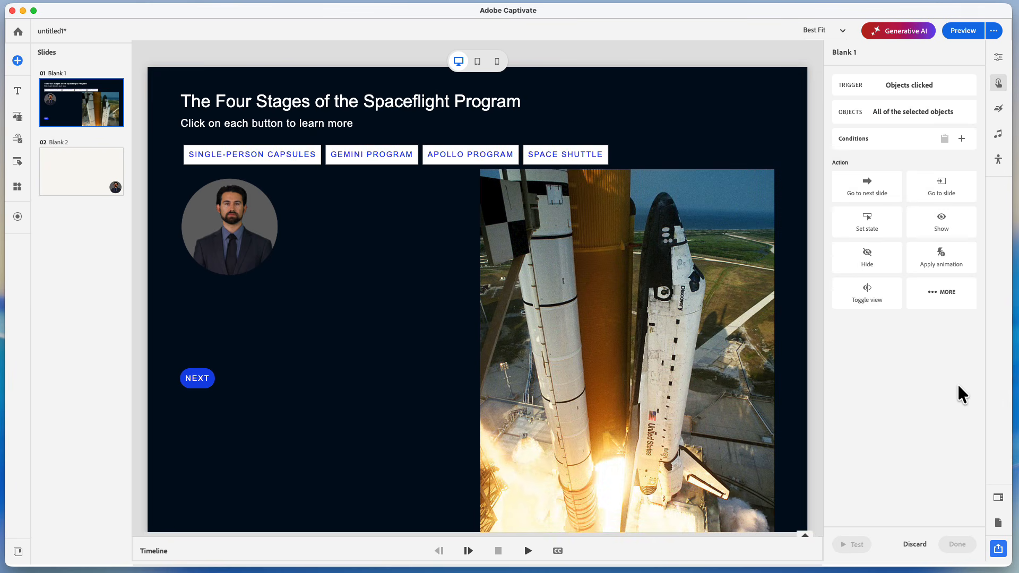
Step: Set the Objects clicked interaction's action to Enable with the NEXT button (Button_1) as target, and save it
left_click(942, 295)
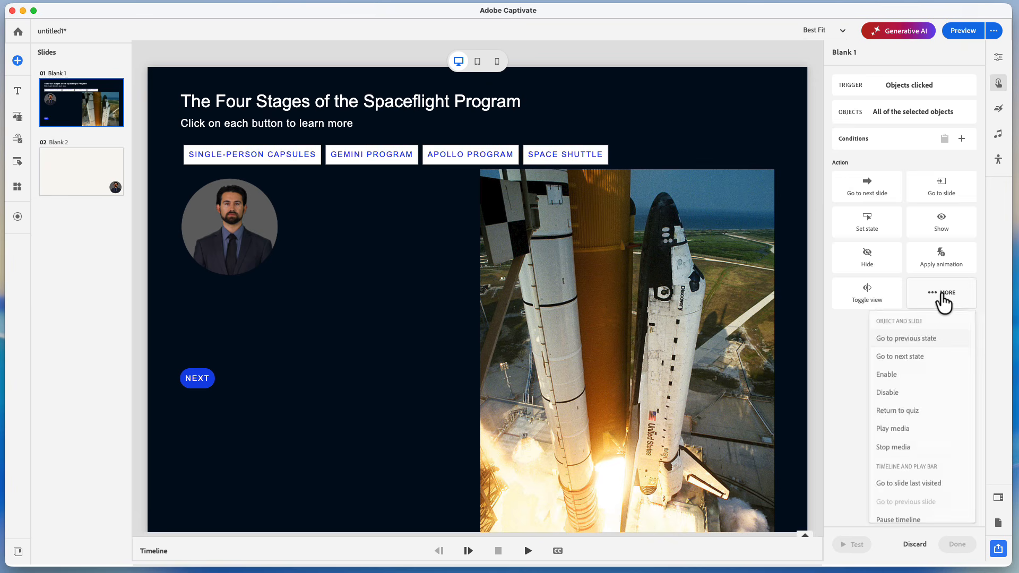
left_click(895, 375)
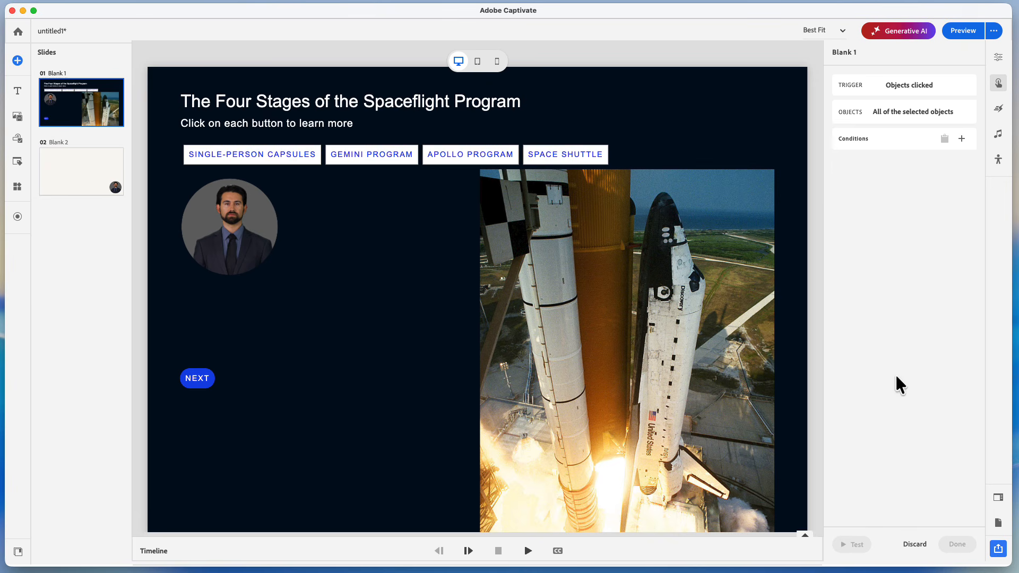
left_click(941, 473)
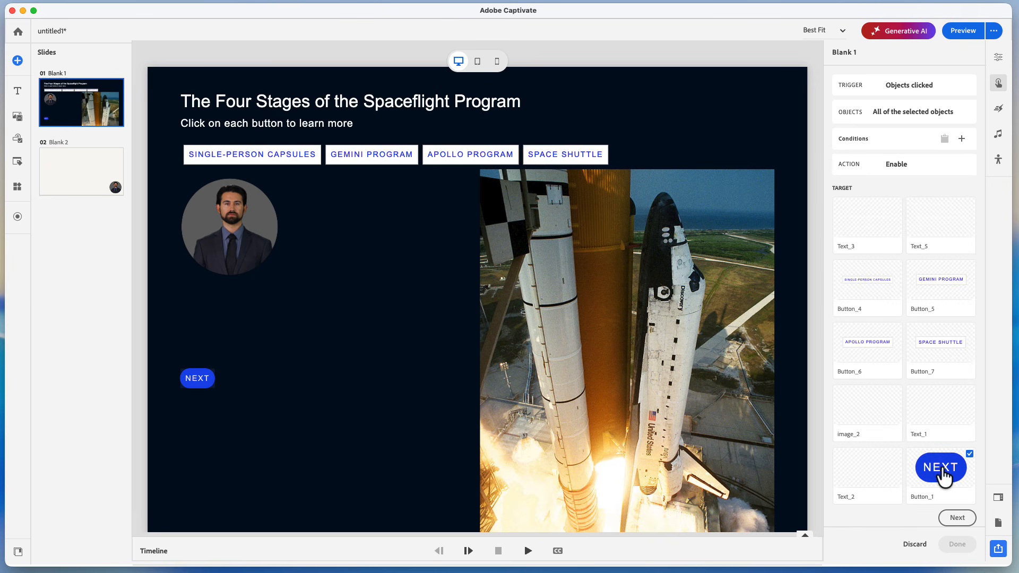
left_click(954, 519)
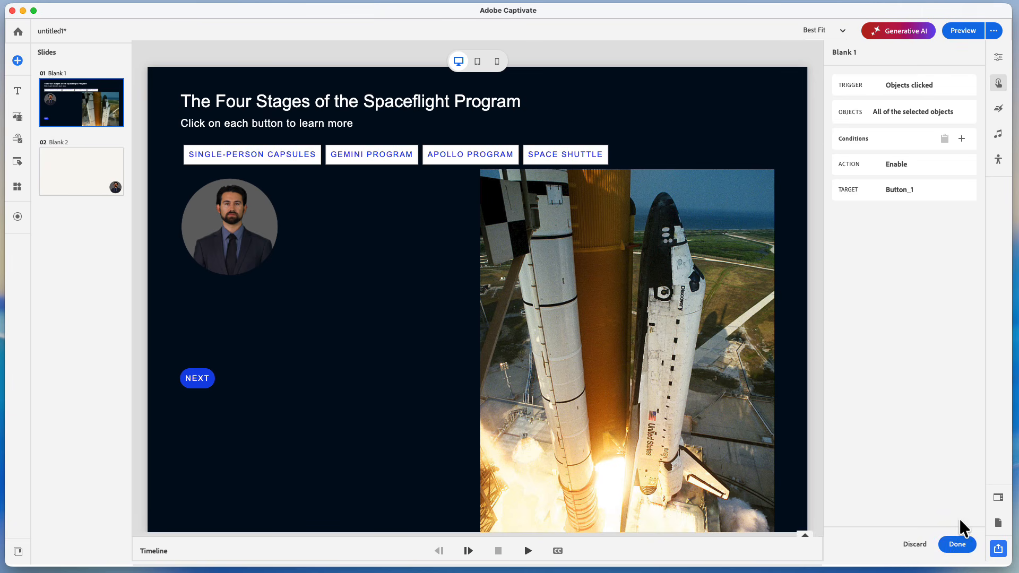
left_click(956, 544)
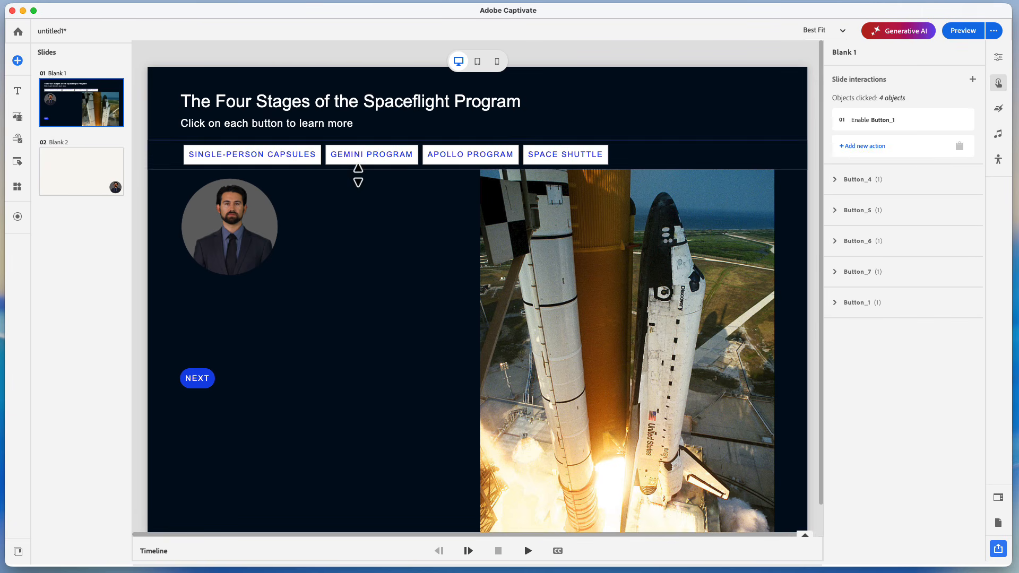
Step: Check the avatar generation progress of each transcript for the AI narrator on the slide
left_click(241, 218)
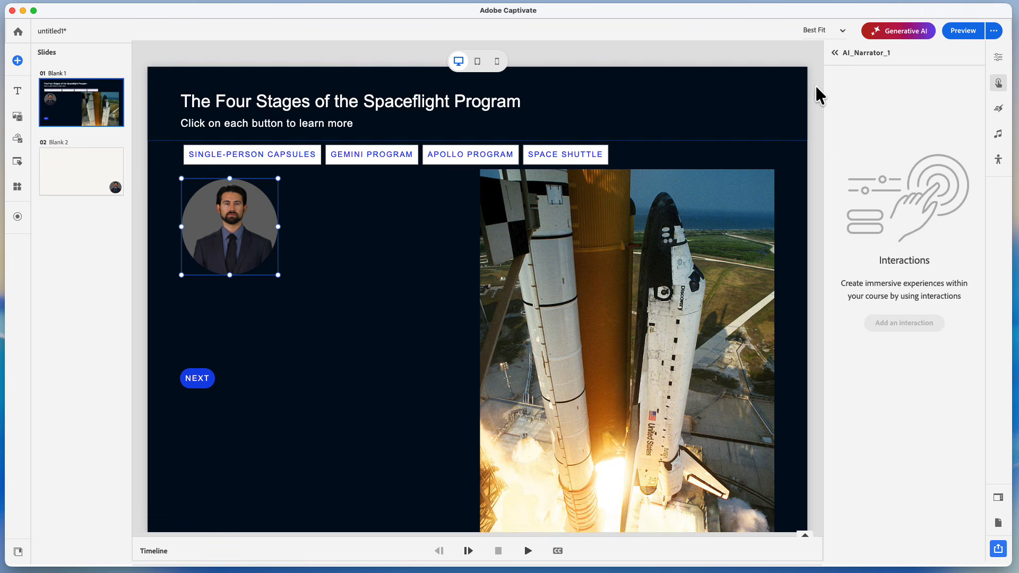
left_click(998, 58)
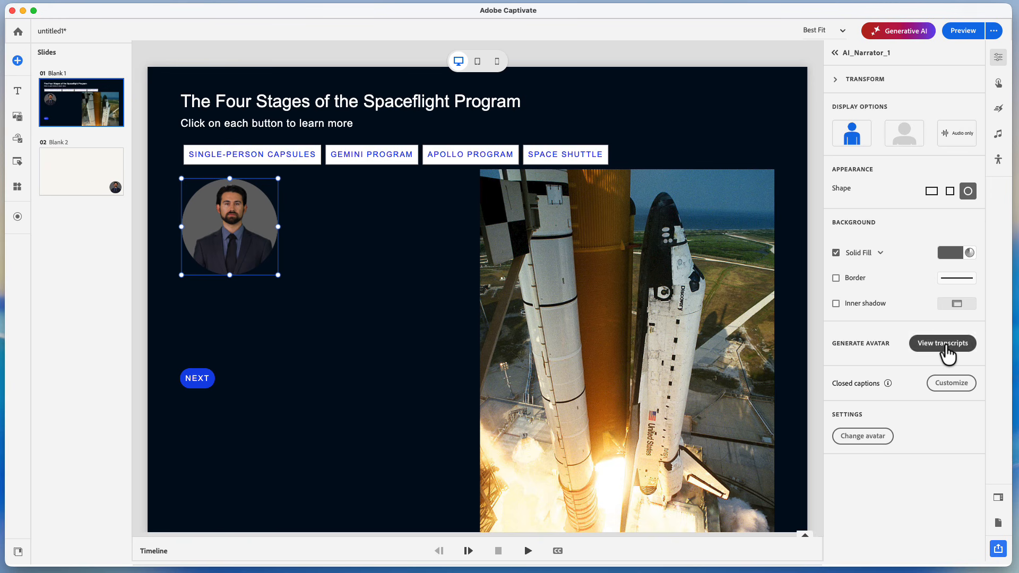
left_click(944, 344)
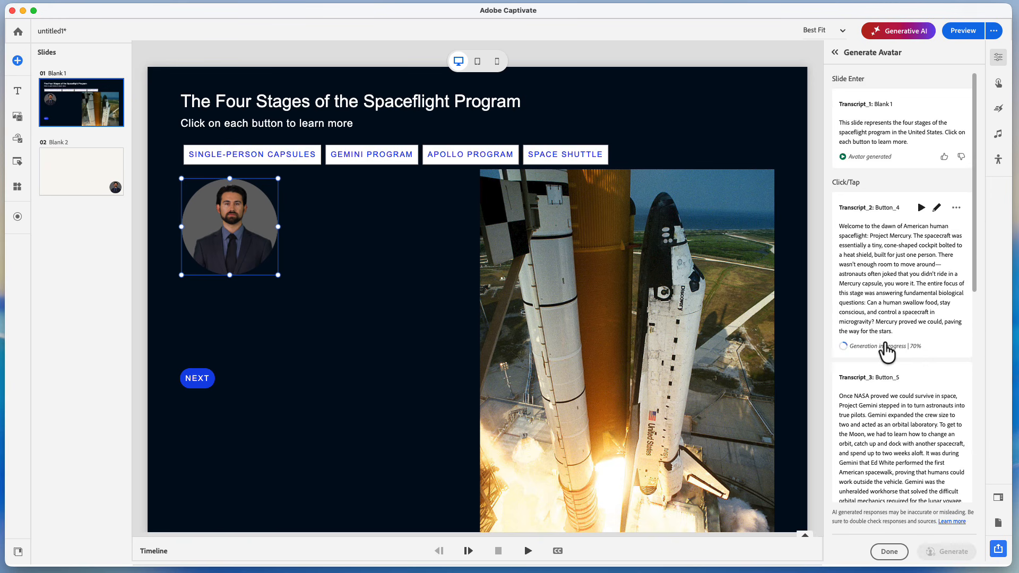
scroll(934, 291, "down", 3)
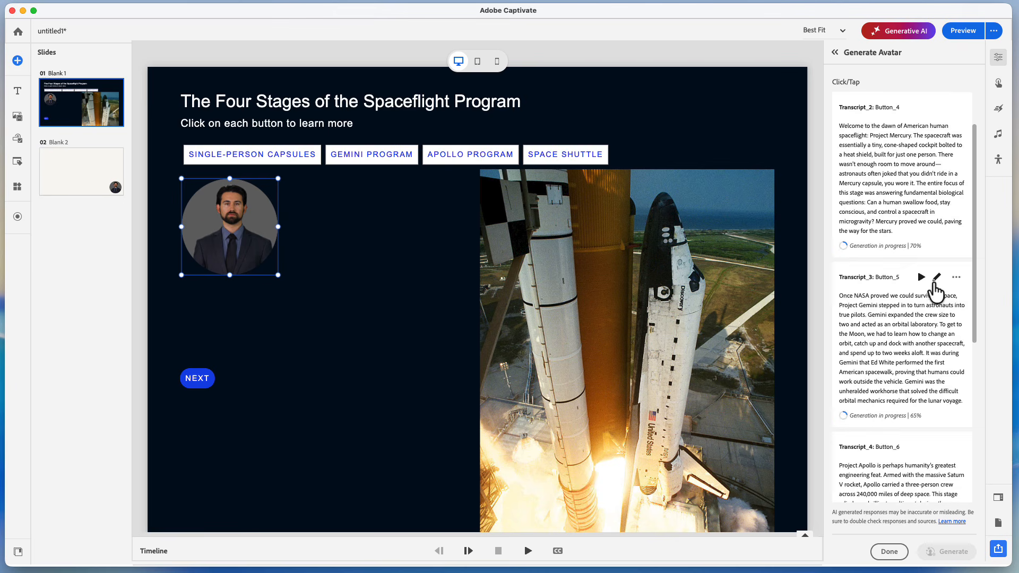
scroll(934, 289, "down", 9)
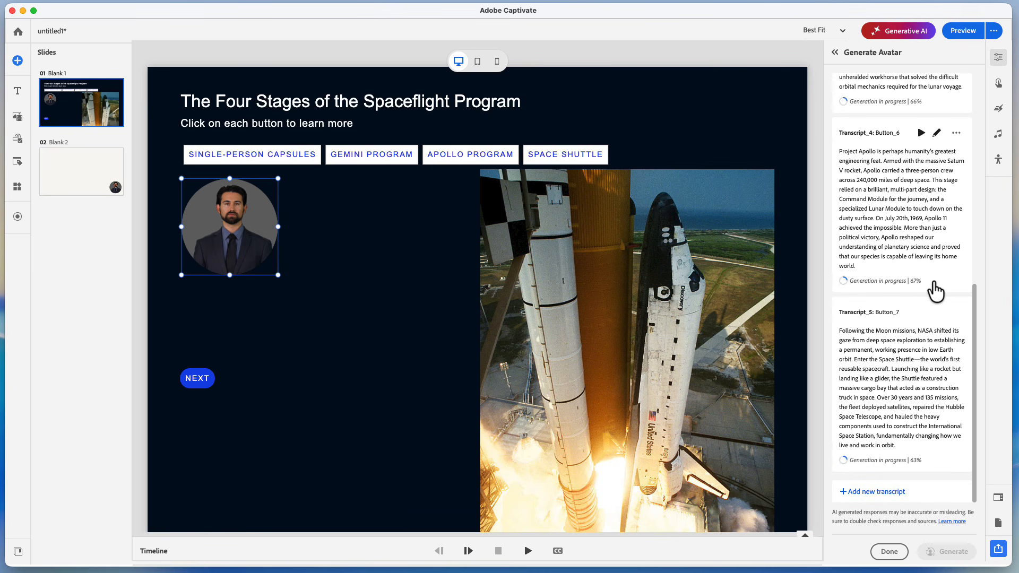